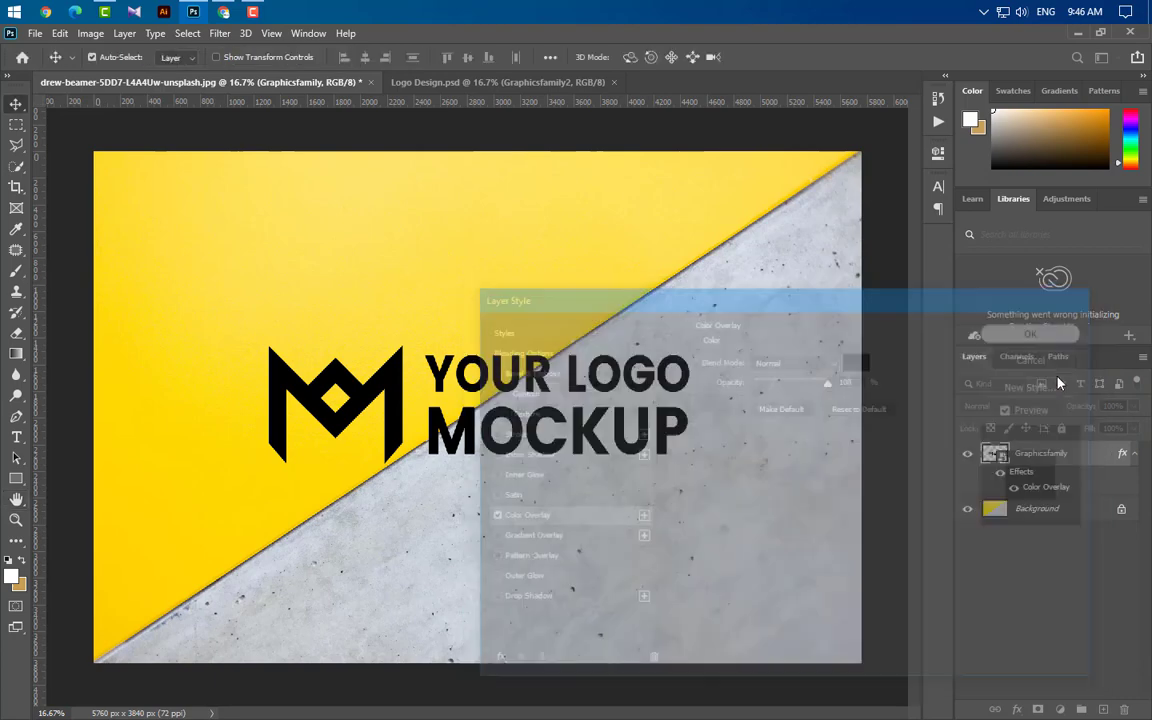
# Apply a Motion Blur to the Graphicsfamily logo layer with a -25° angle and 200-pixel distance
pyautogui.click(219, 34)
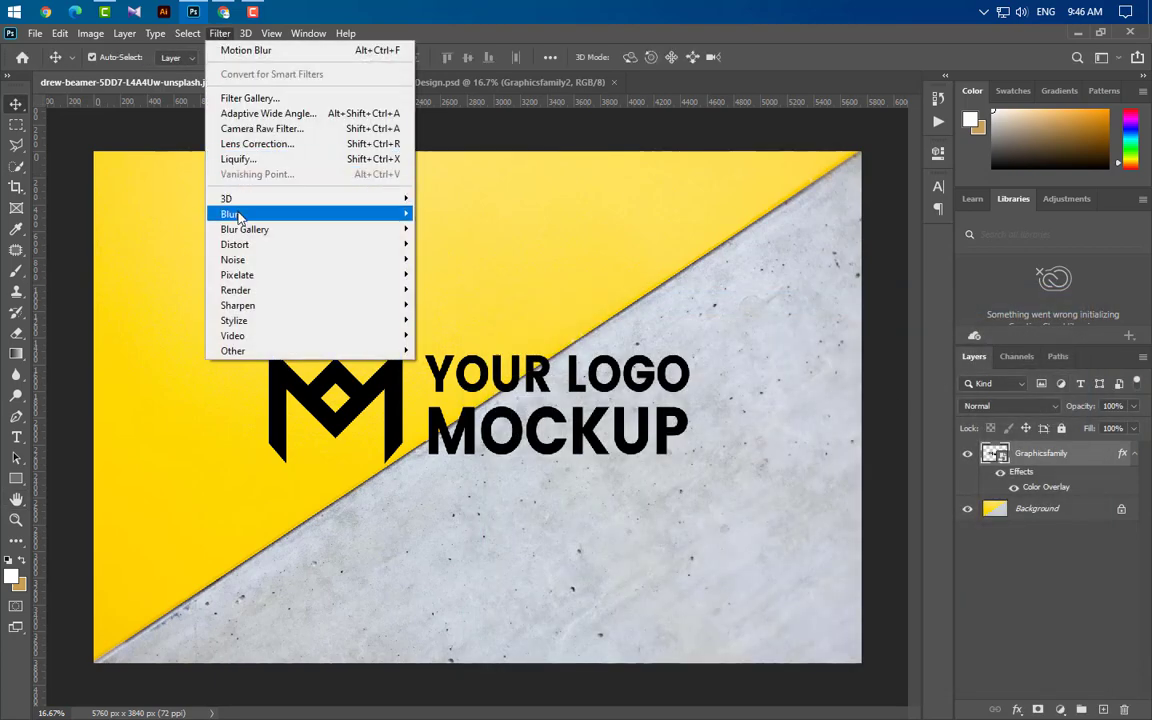
pyautogui.moveTo(321, 214)
pyautogui.click(453, 305)
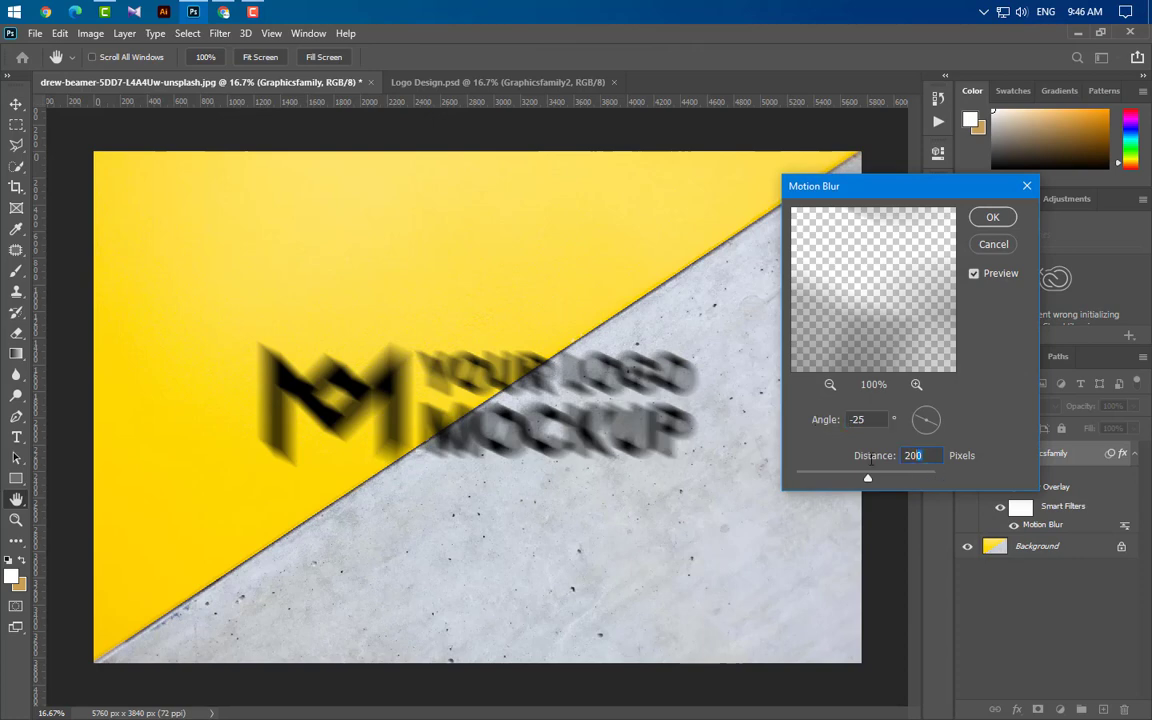
pyautogui.click(991, 218)
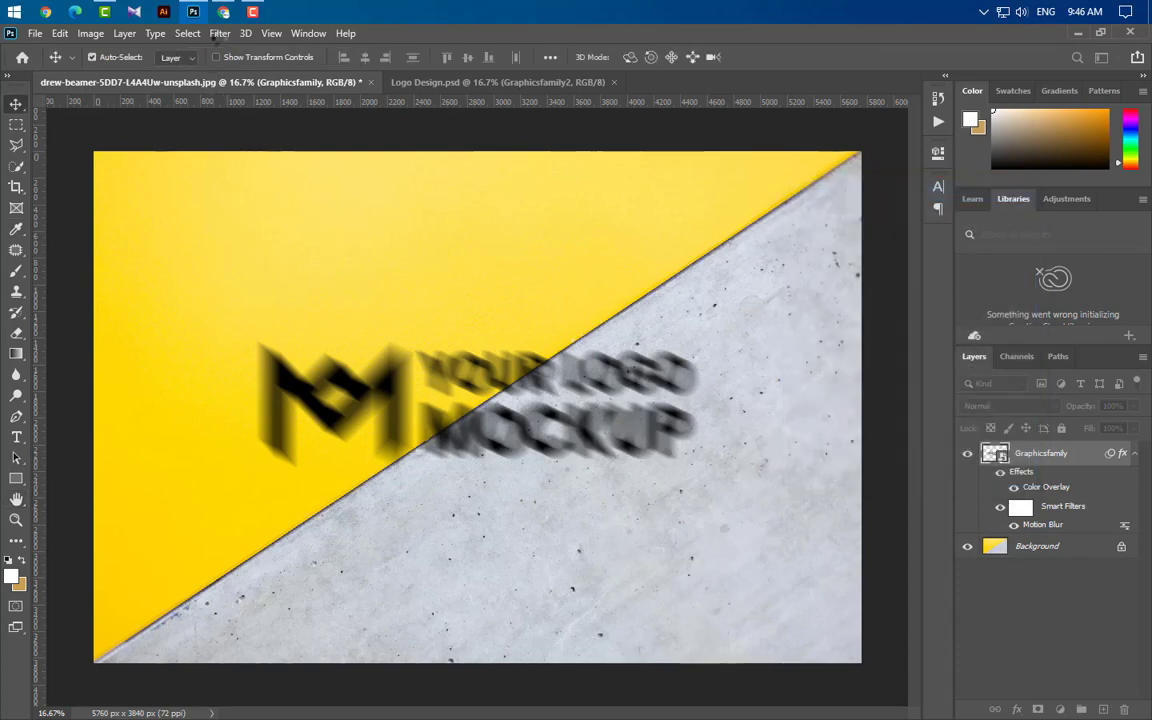
# Add a second Motion Blur smart filter to the logo layer with its angle set to 0°
pyautogui.click(220, 33)
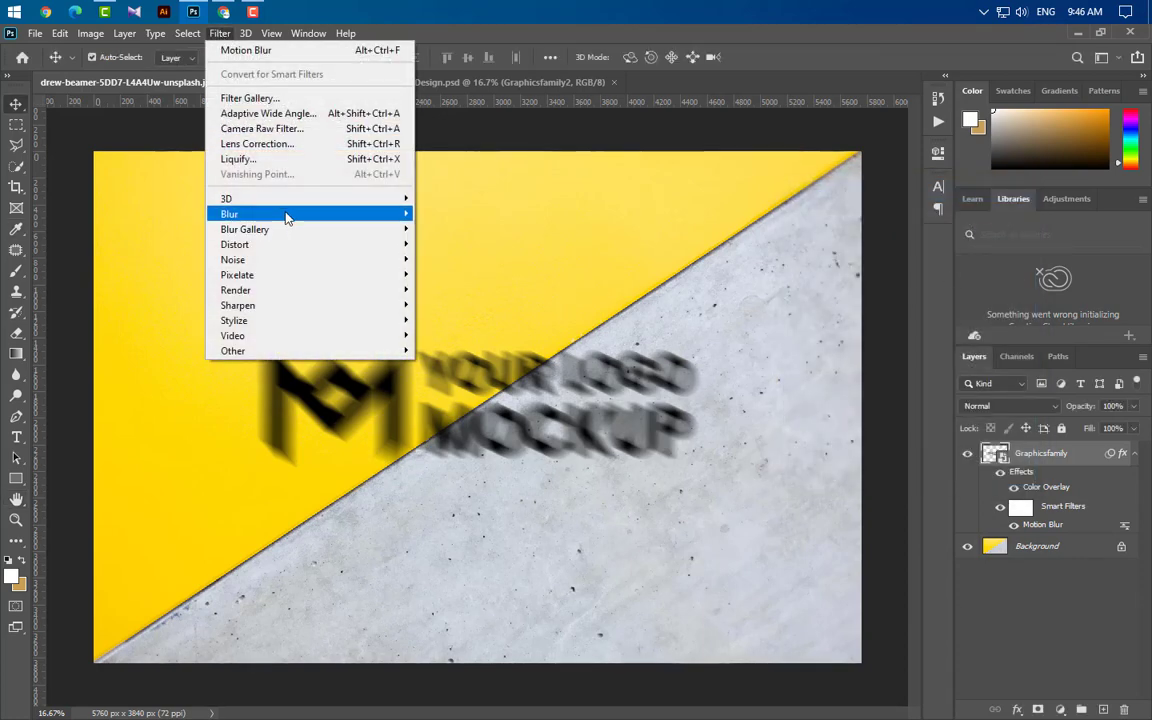
pyautogui.moveTo(283, 214)
pyautogui.click(453, 305)
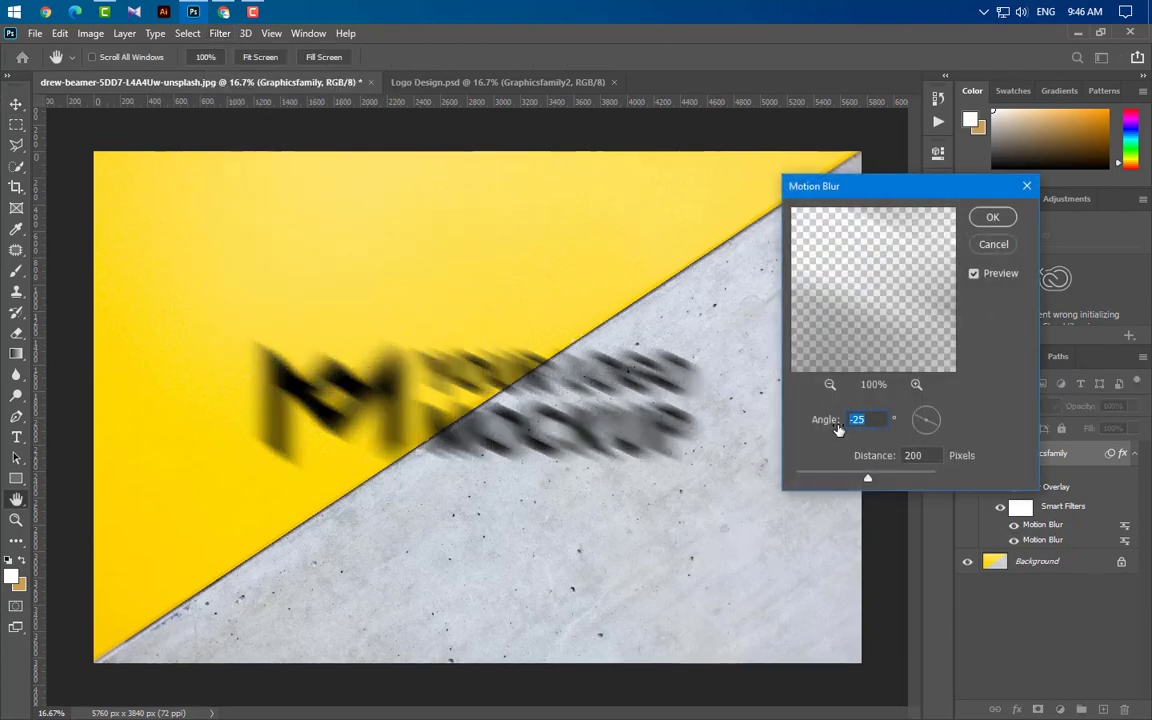
pyautogui.write('020')
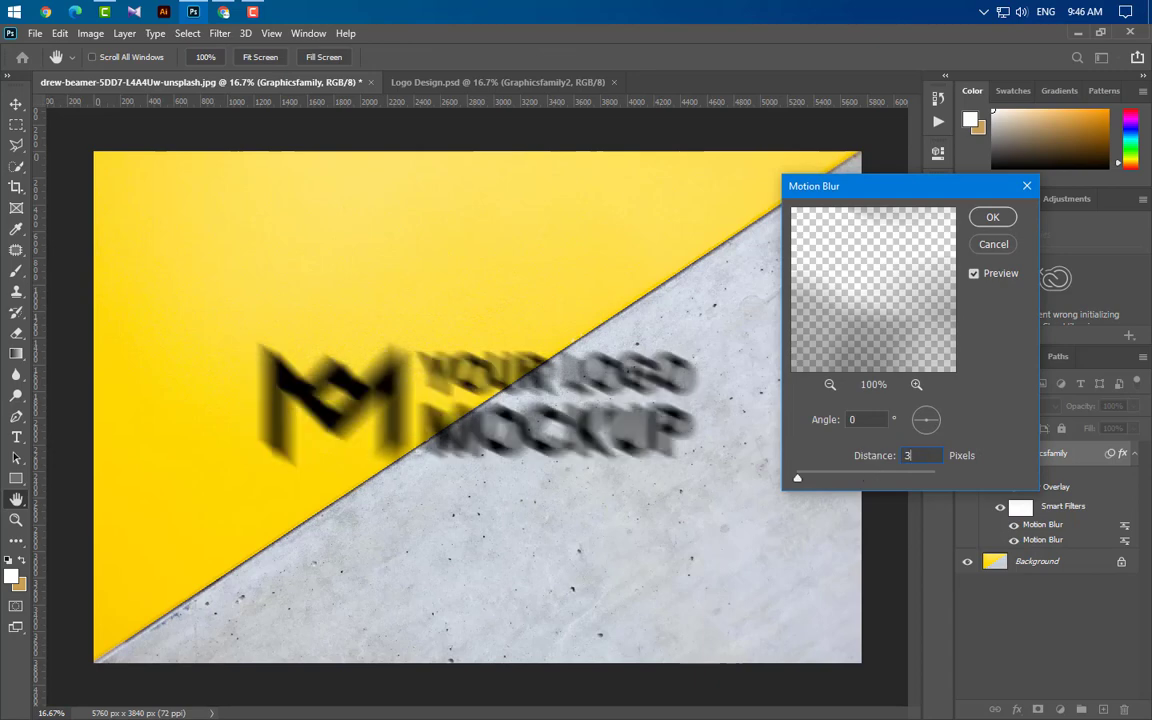
pyautogui.click(992, 217)
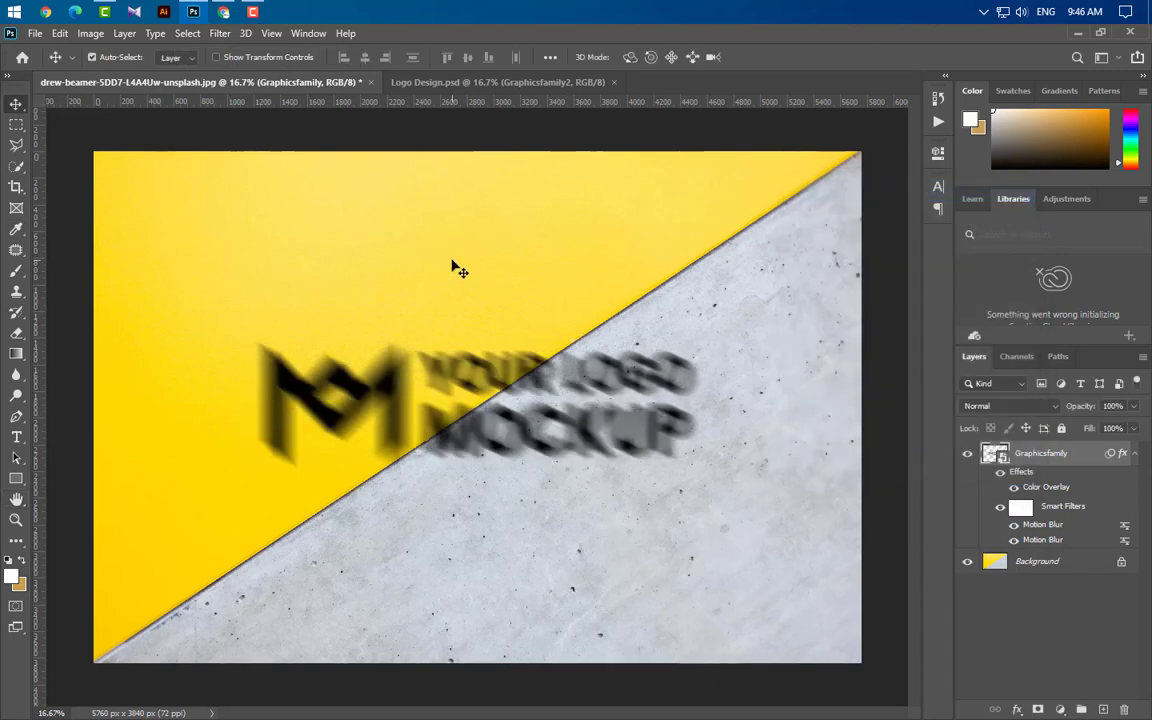
# Apply a Gaussian Blur with a 20-pixel radius to the logo layer
pyautogui.click(219, 33)
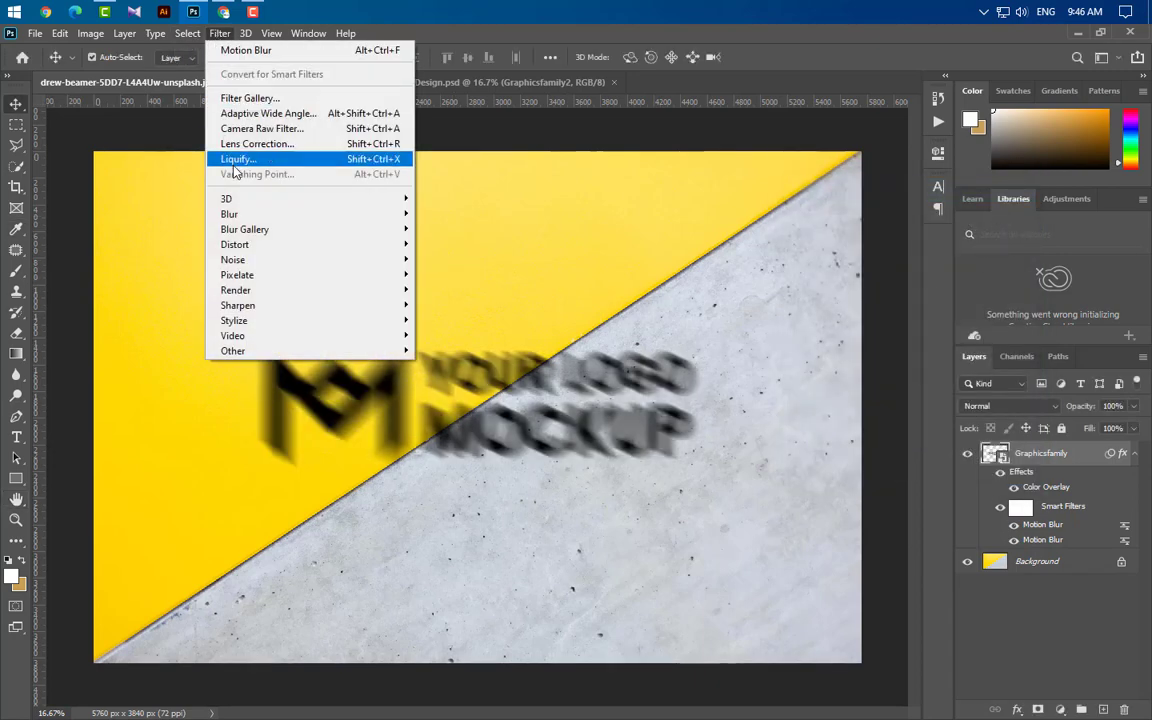
pyautogui.moveTo(380, 214)
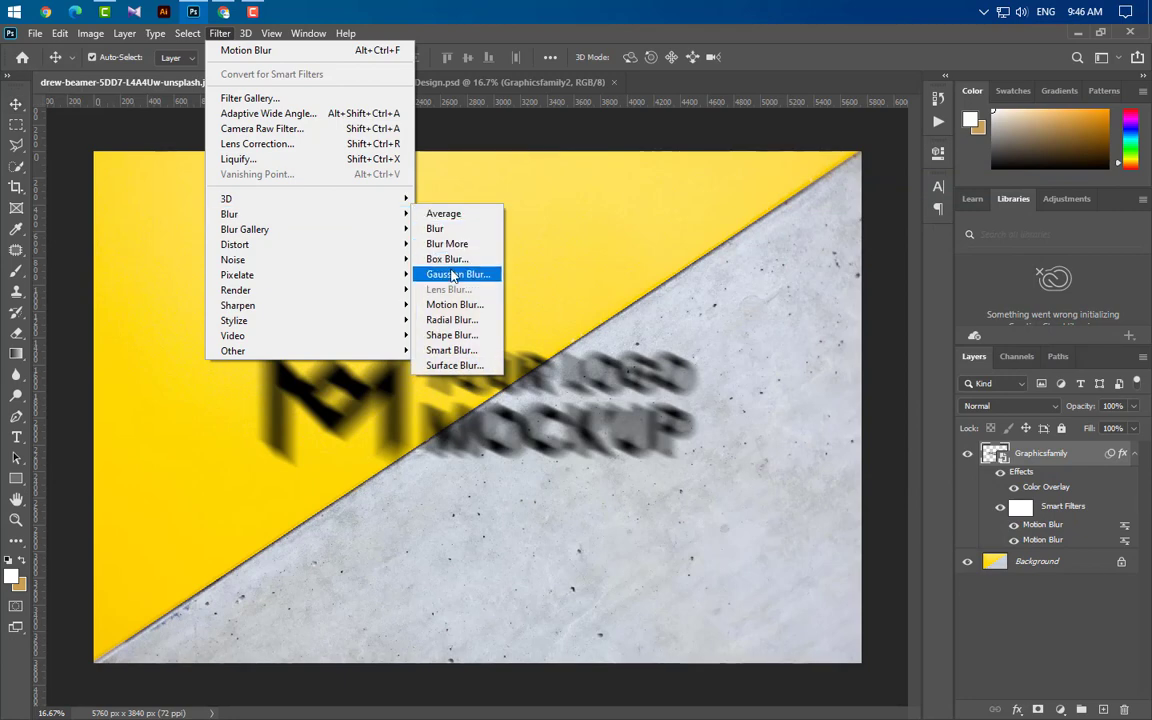
pyautogui.click(457, 274)
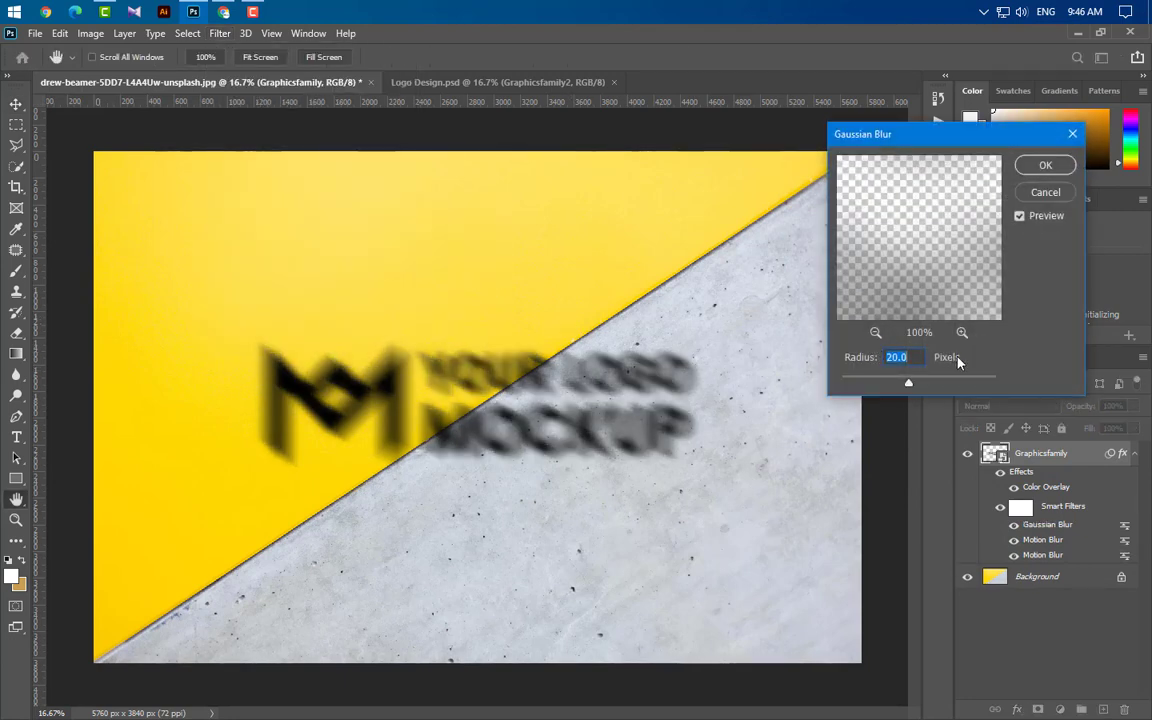
pyautogui.click(1043, 166)
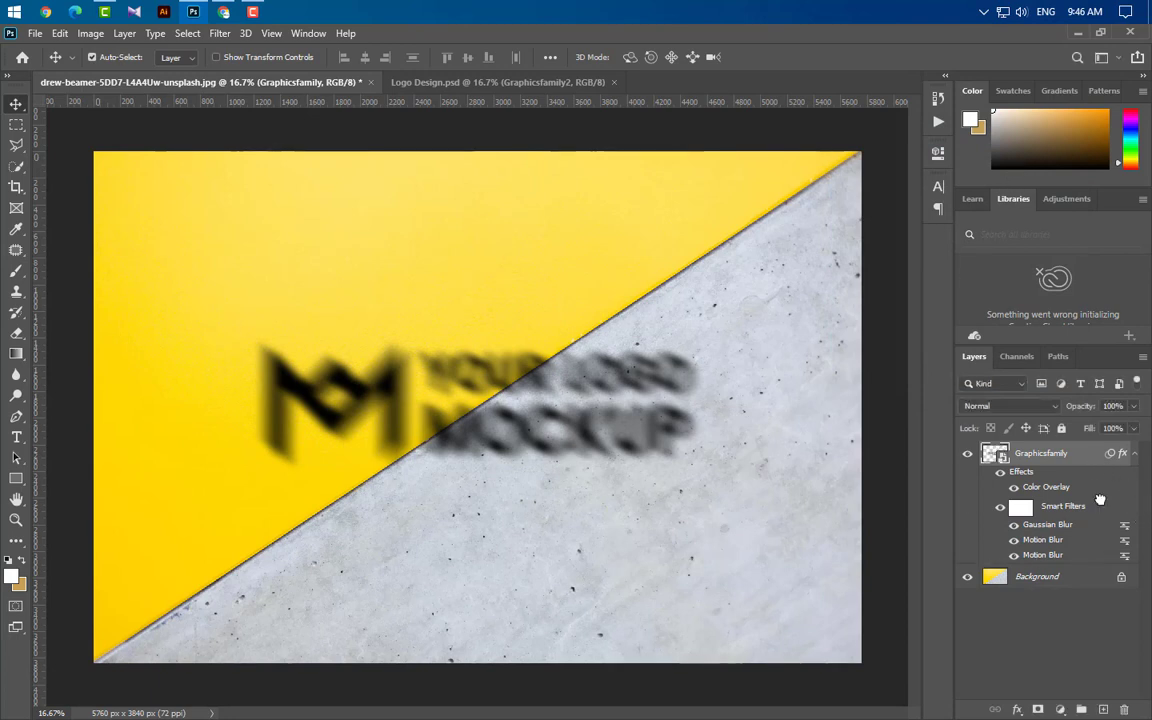
# Duplicate the blurred logo layer and set the copy's lowest Motion Blur to a 100-pixel distance, with its Gaussian Blur radius at 20 pixels
pyautogui.moveTo(990, 452); pyautogui.dragTo(1102, 709)
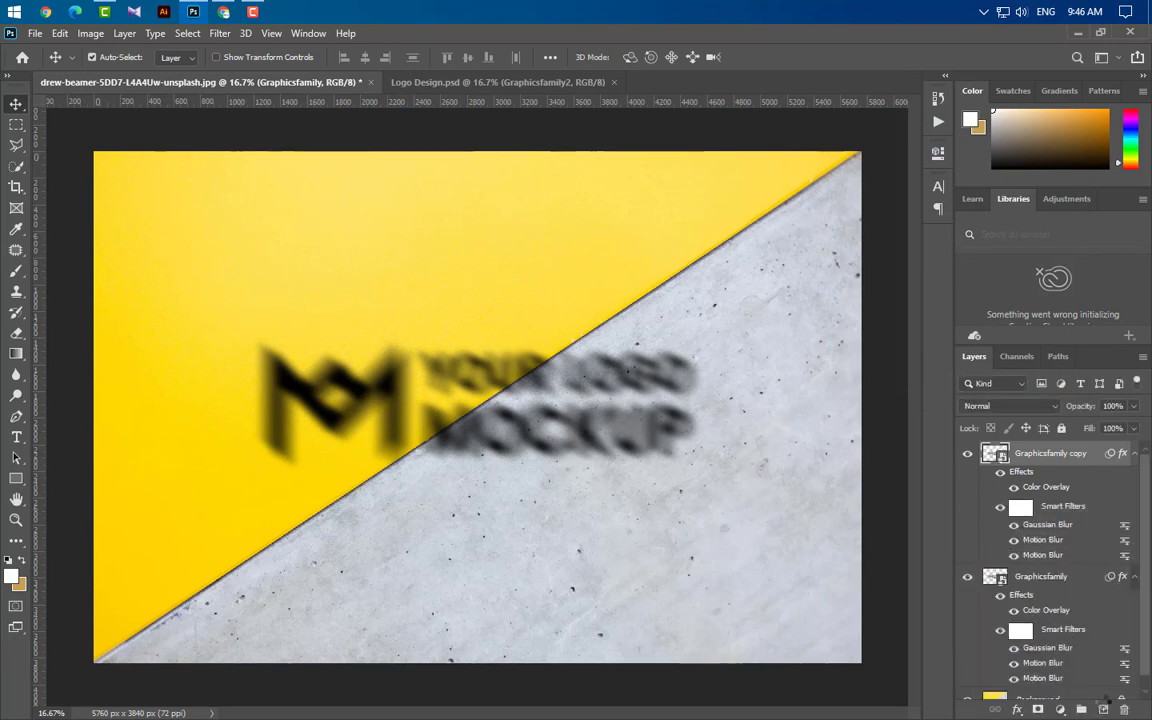
pyautogui.doubleClick(1043, 554)
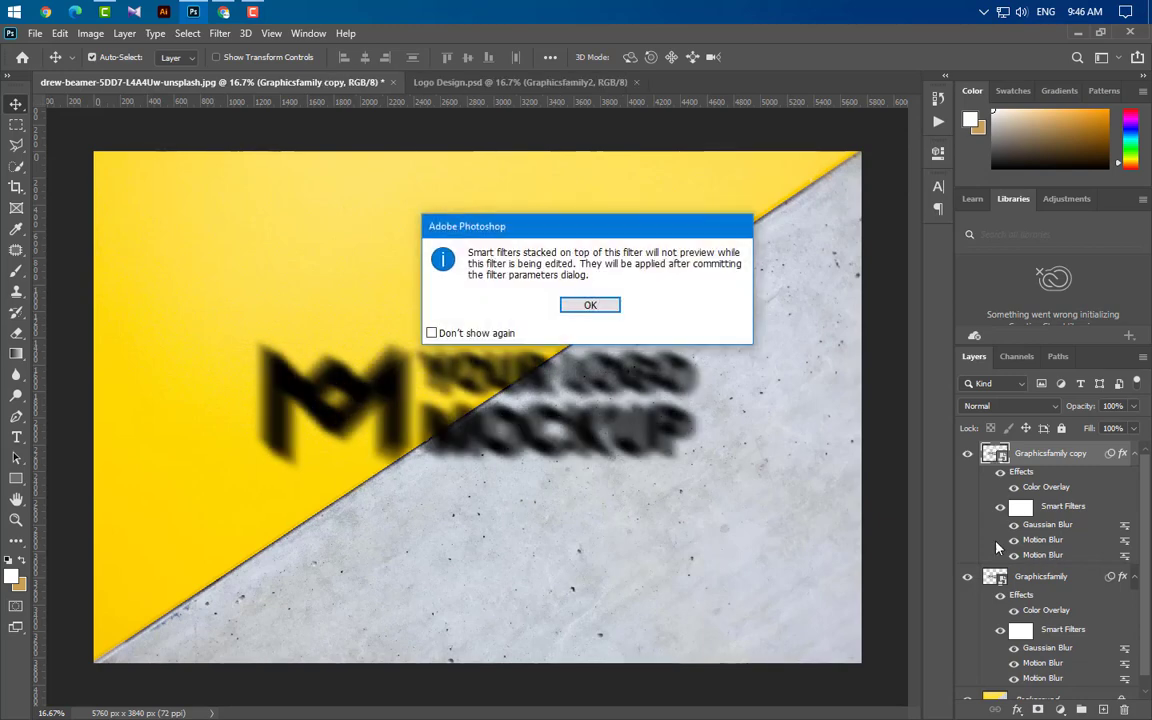
pyautogui.click(605, 309)
pyautogui.press('Tab')
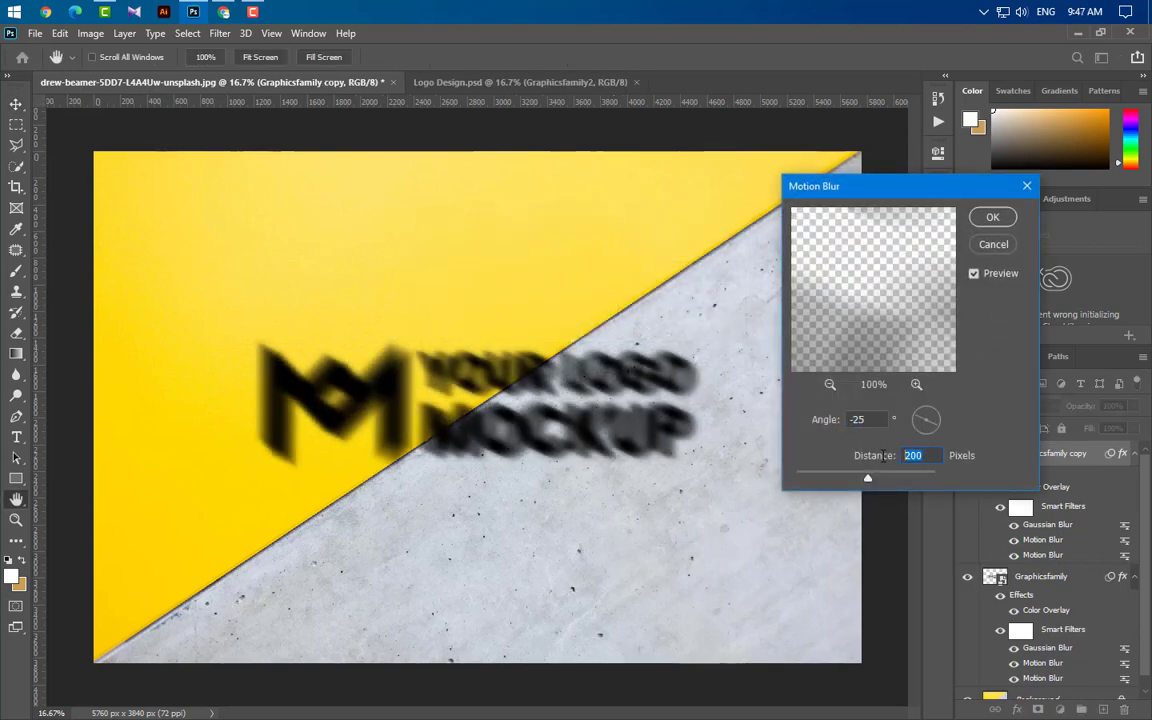
pyautogui.write('100')
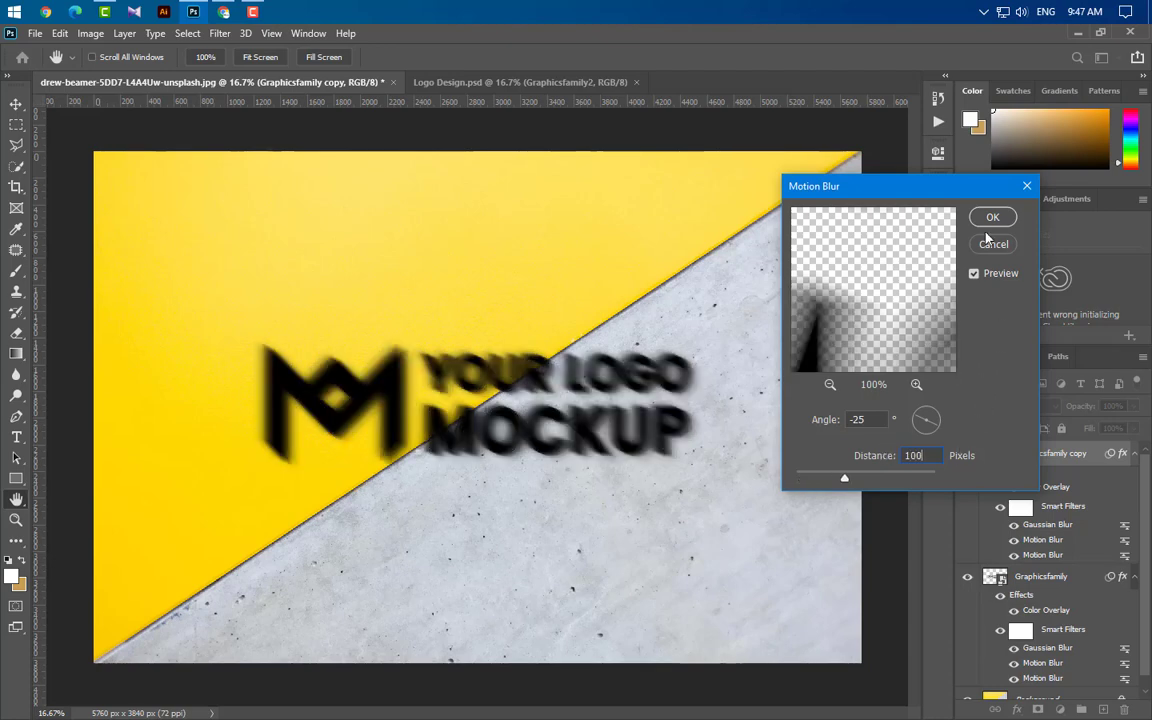
pyautogui.click(990, 217)
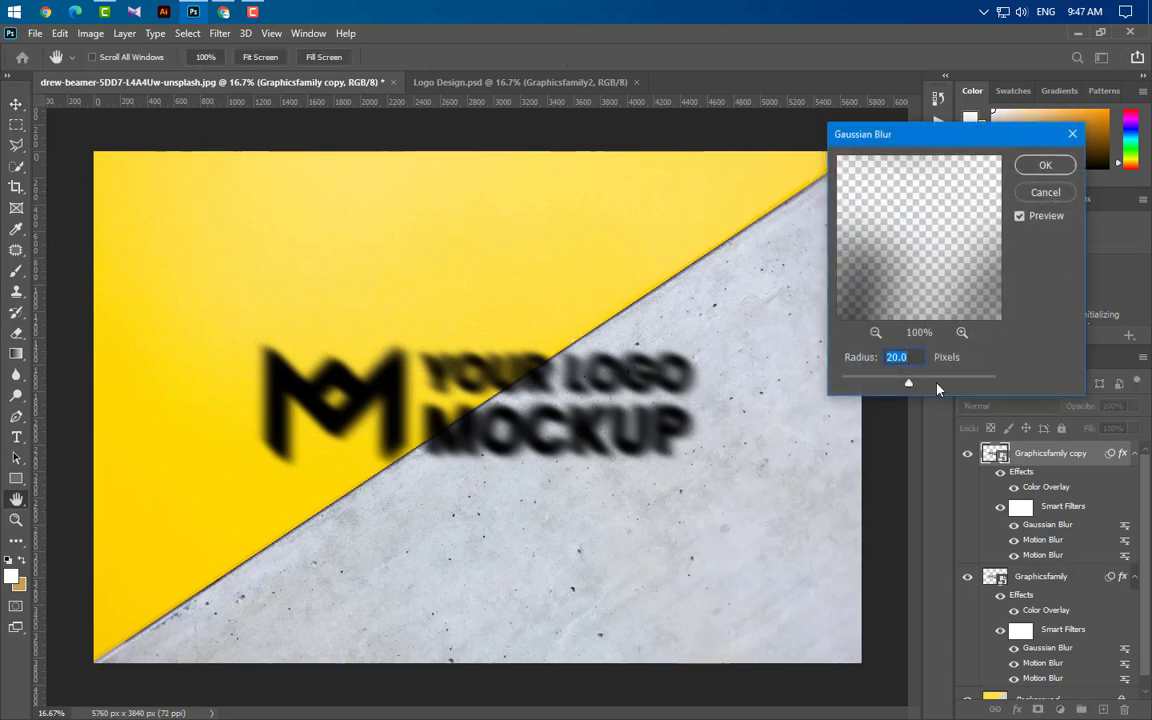
pyautogui.moveTo(846, 366); pyautogui.dragTo(902, 396)
pyautogui.click(1041, 166)
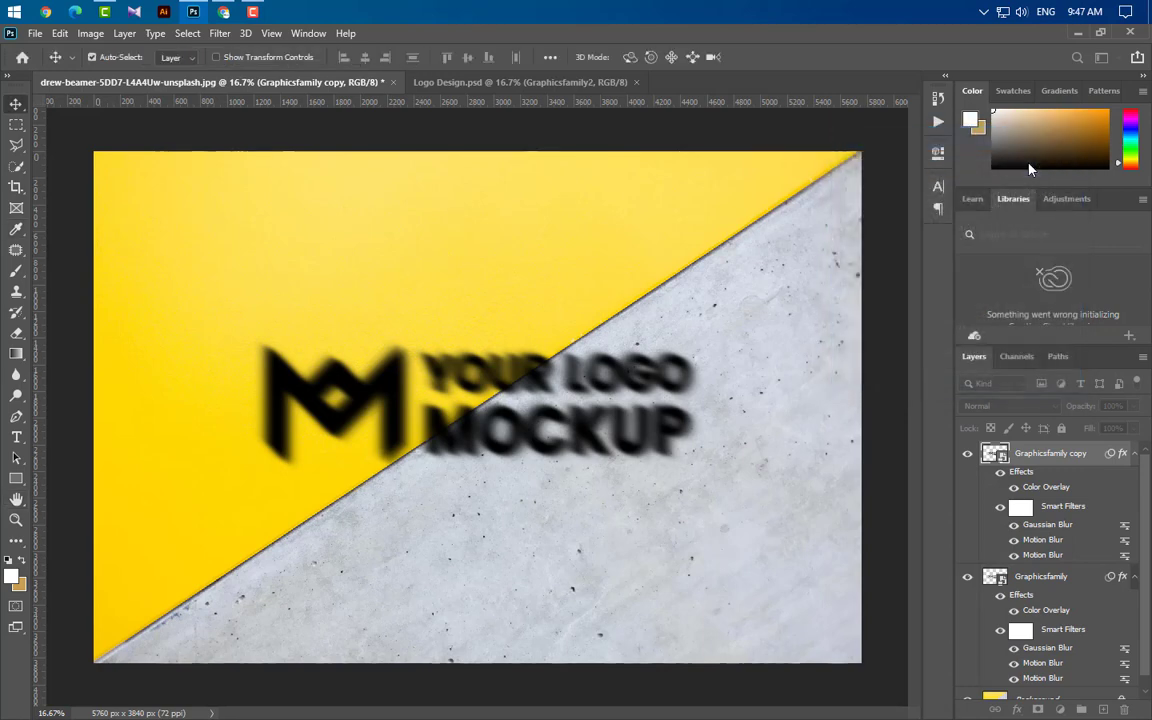
# Group the two blurred logo layers
pyautogui.keyDown('shift'); pyautogui.click(1072, 580); pyautogui.keyUp('shift')
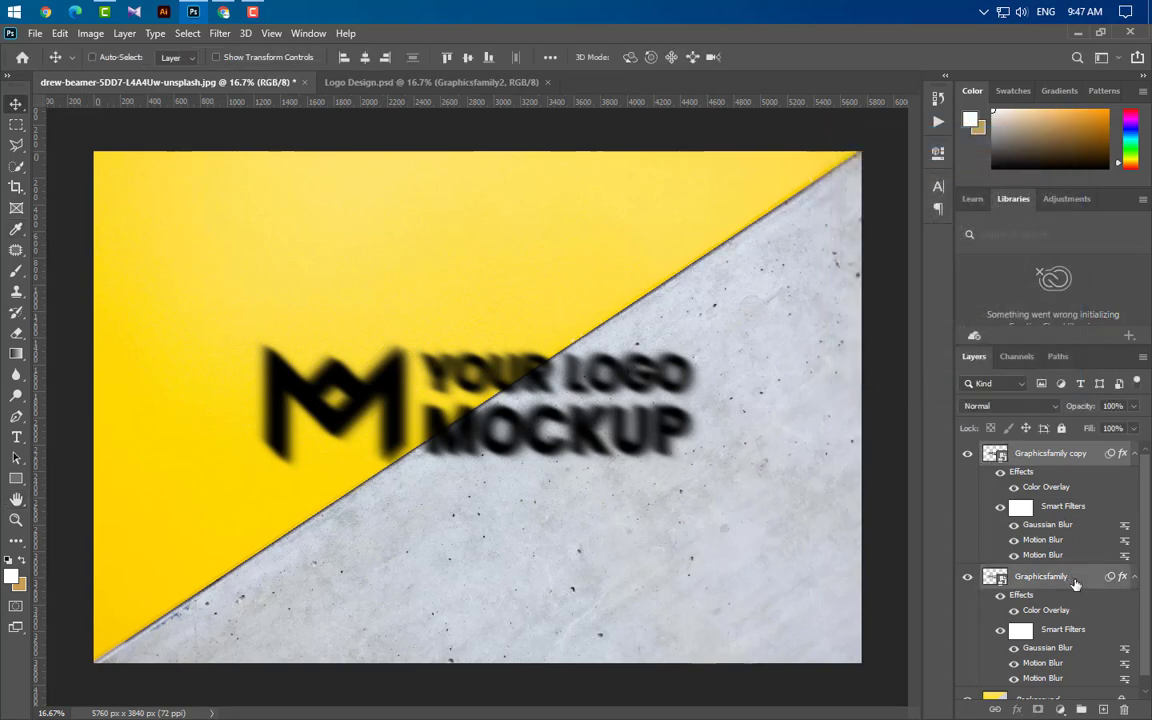
pyautogui.click(1082, 710)
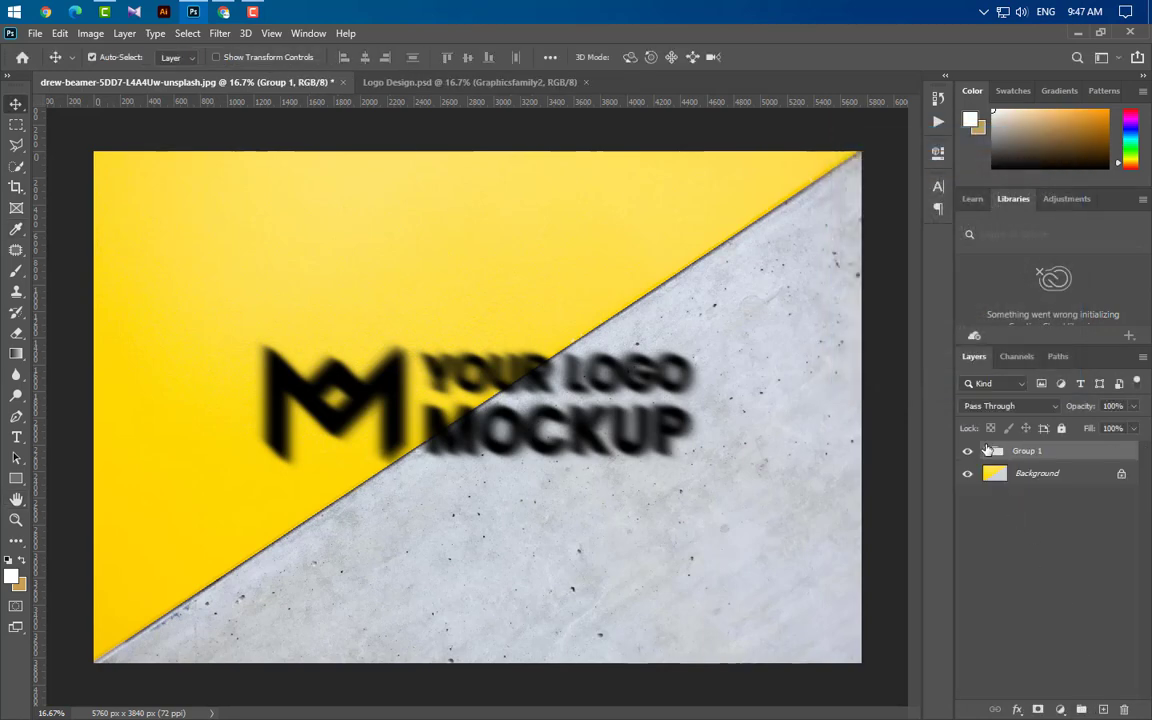
# Duplicate the upper blurred logo layer out of the group to above it and delete the duplicate's smart filters
pyautogui.click(986, 452)
pyautogui.click(1107, 510)
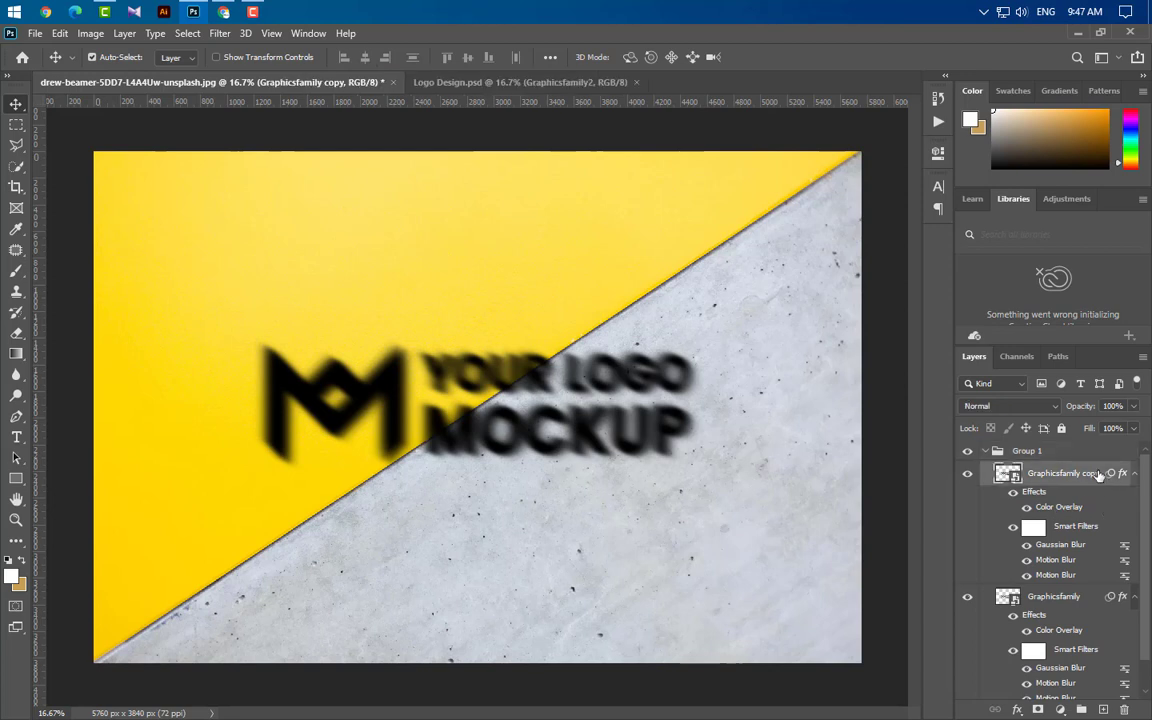
pyautogui.moveTo(1098, 475); pyautogui.dragTo(1105, 709)
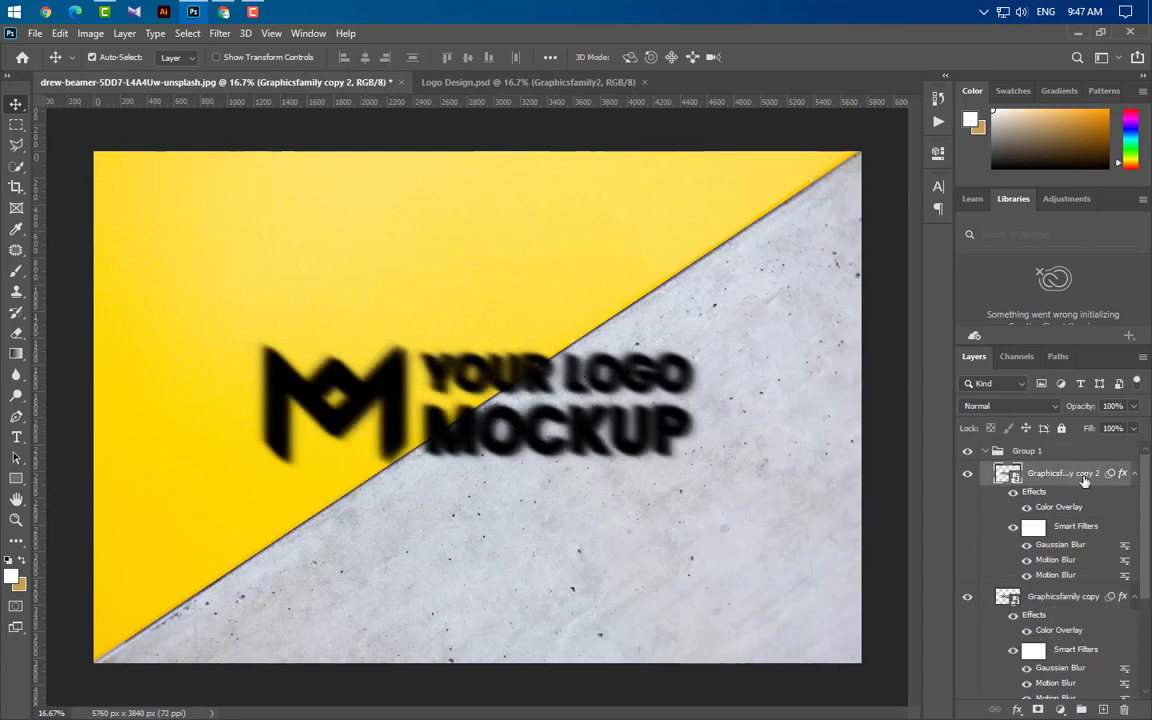
pyautogui.moveTo(1080, 476); pyautogui.dragTo(976, 404)
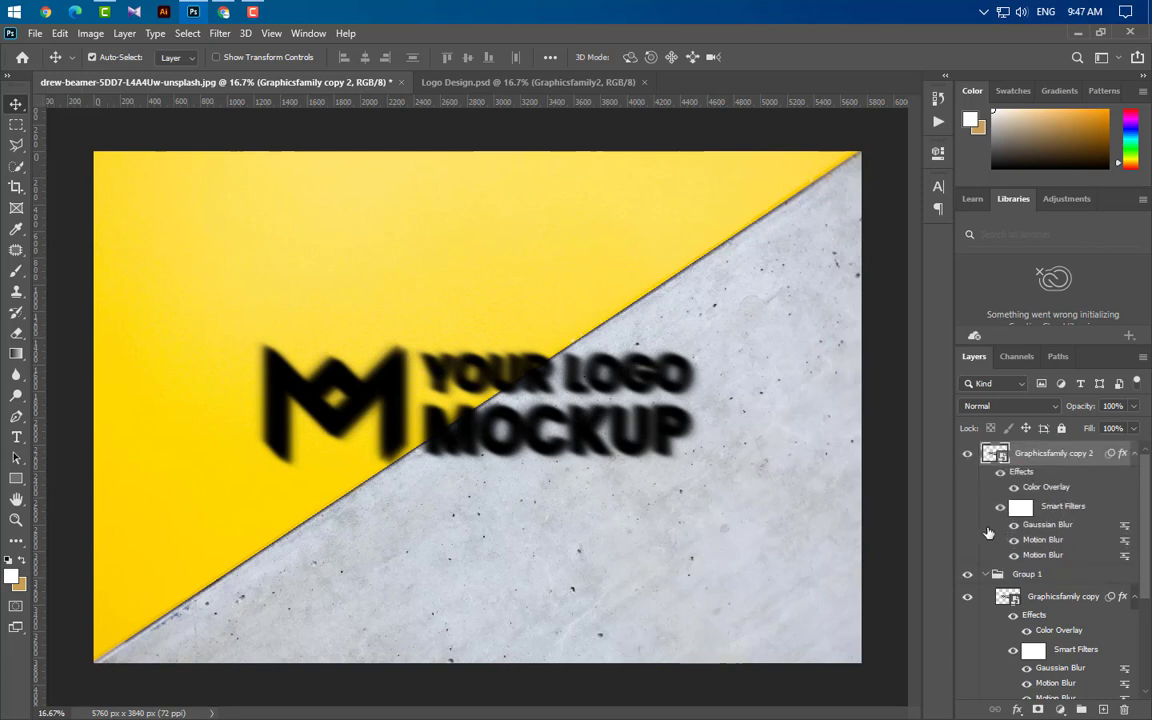
pyautogui.click(986, 574)
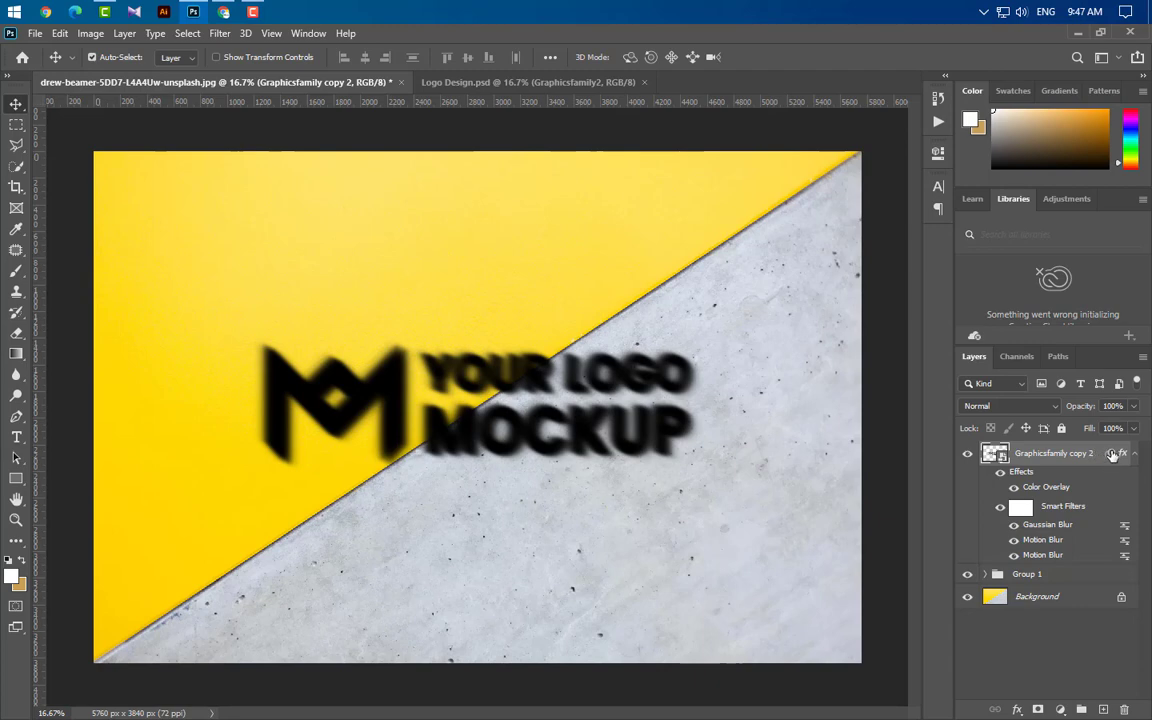
pyautogui.moveTo(1122, 709); pyautogui.dragTo(1122, 709)
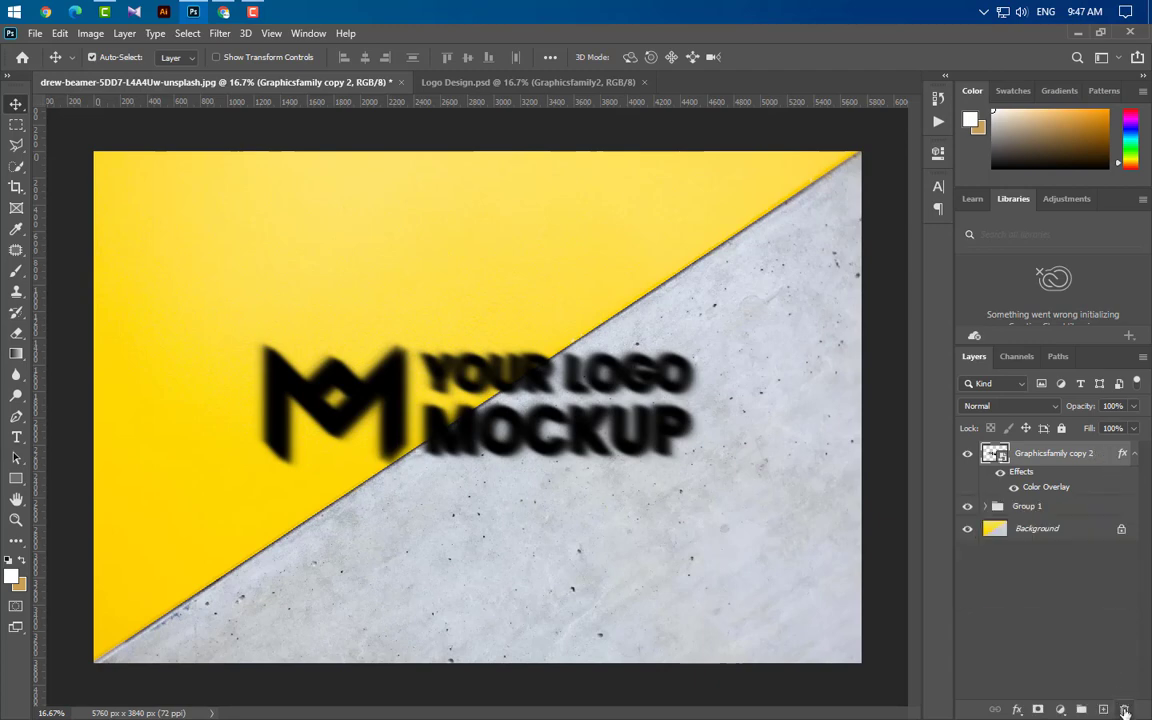
# Replace the Color Overlay on the unblurred top logo layer with a Gradient Overlay
pyautogui.doubleClick(1046, 487)
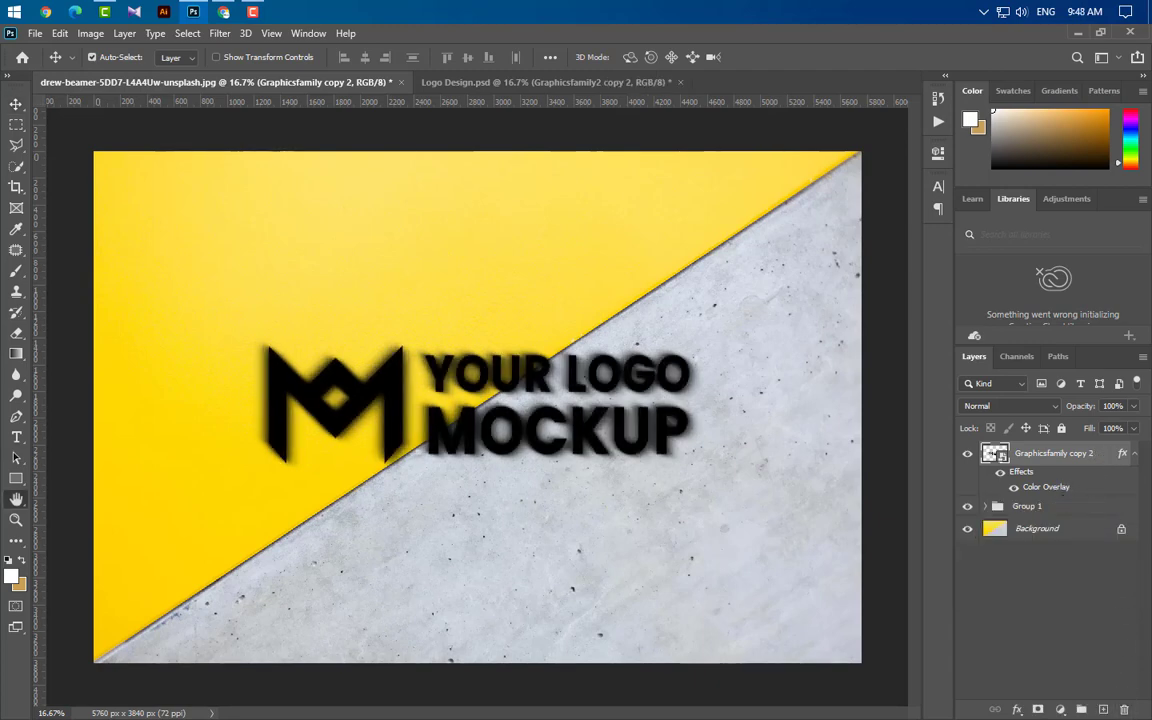
pyautogui.click(489, 516)
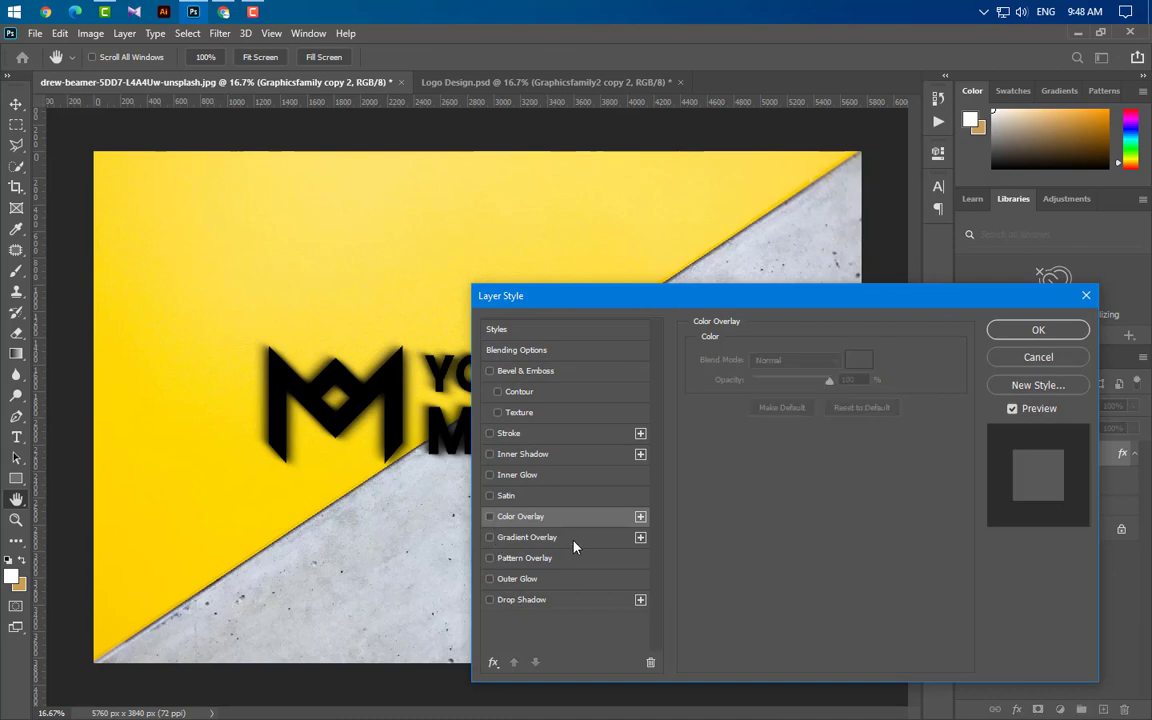
pyautogui.click(527, 537)
# Set both stops of the overlay gradient to 212225, with 100% opacity, a 0° angle and 100% scale
pyautogui.click(797, 397)
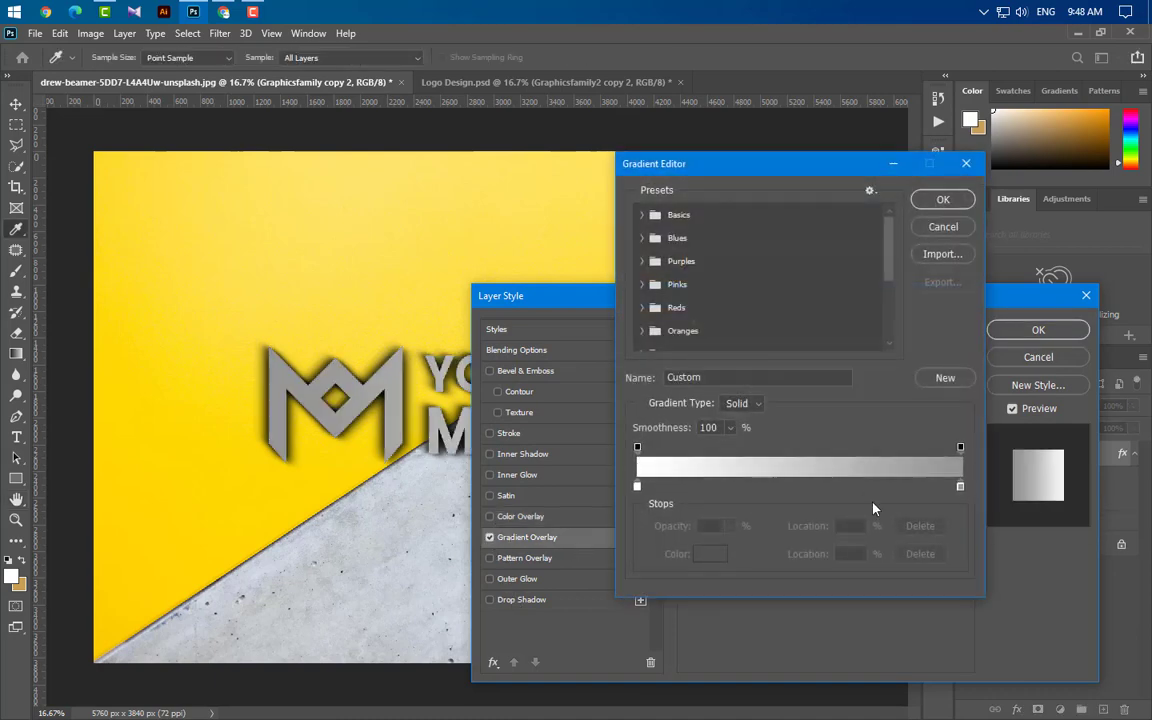
pyautogui.doubleClick(637, 487)
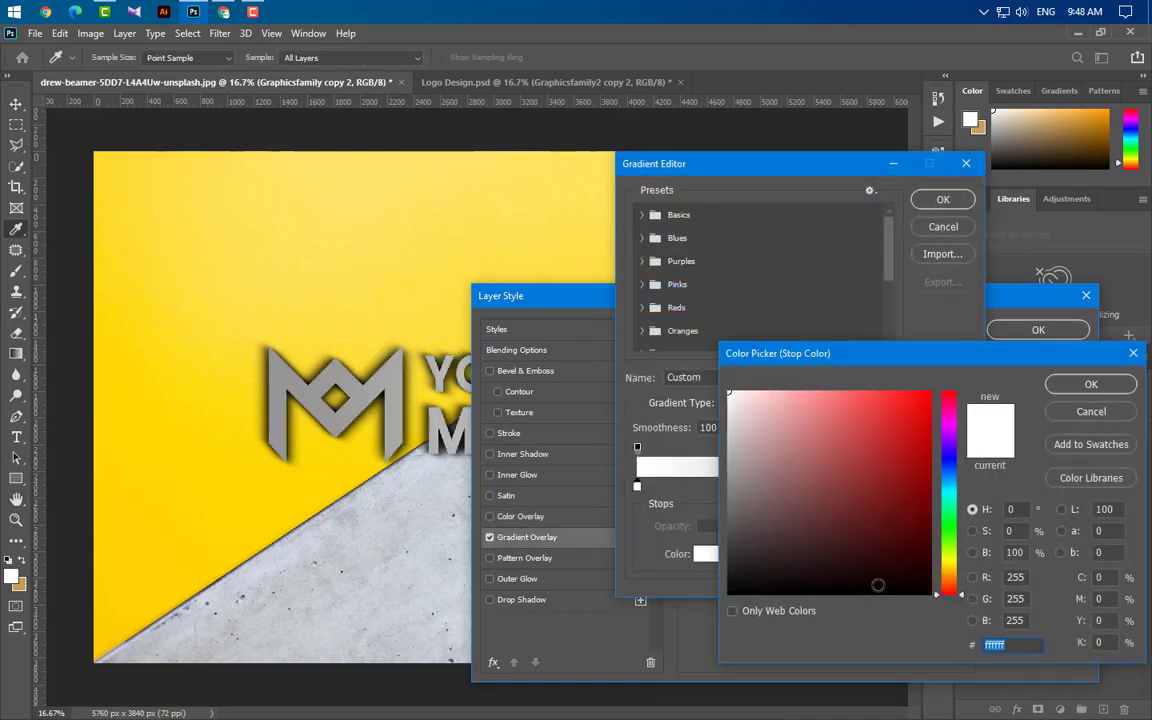
pyautogui.write('212225')
pyautogui.click(1089, 387)
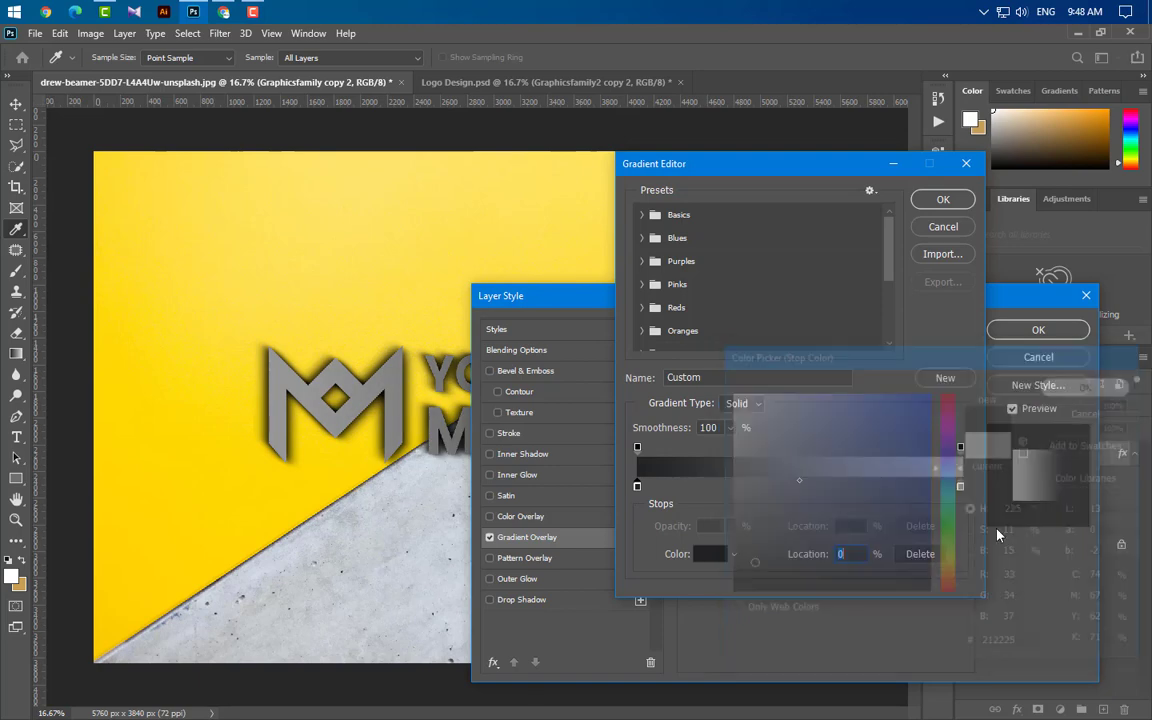
pyautogui.doubleClick(960, 488)
pyautogui.write('212225')
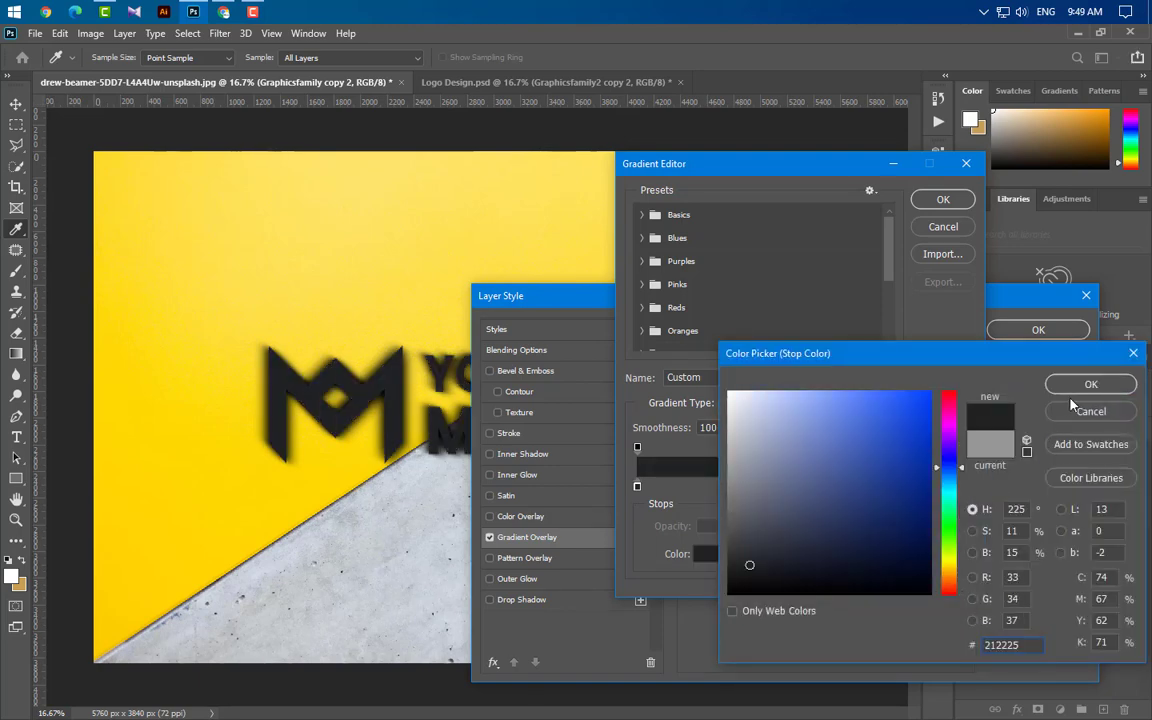
pyautogui.click(1089, 385)
pyautogui.click(943, 203)
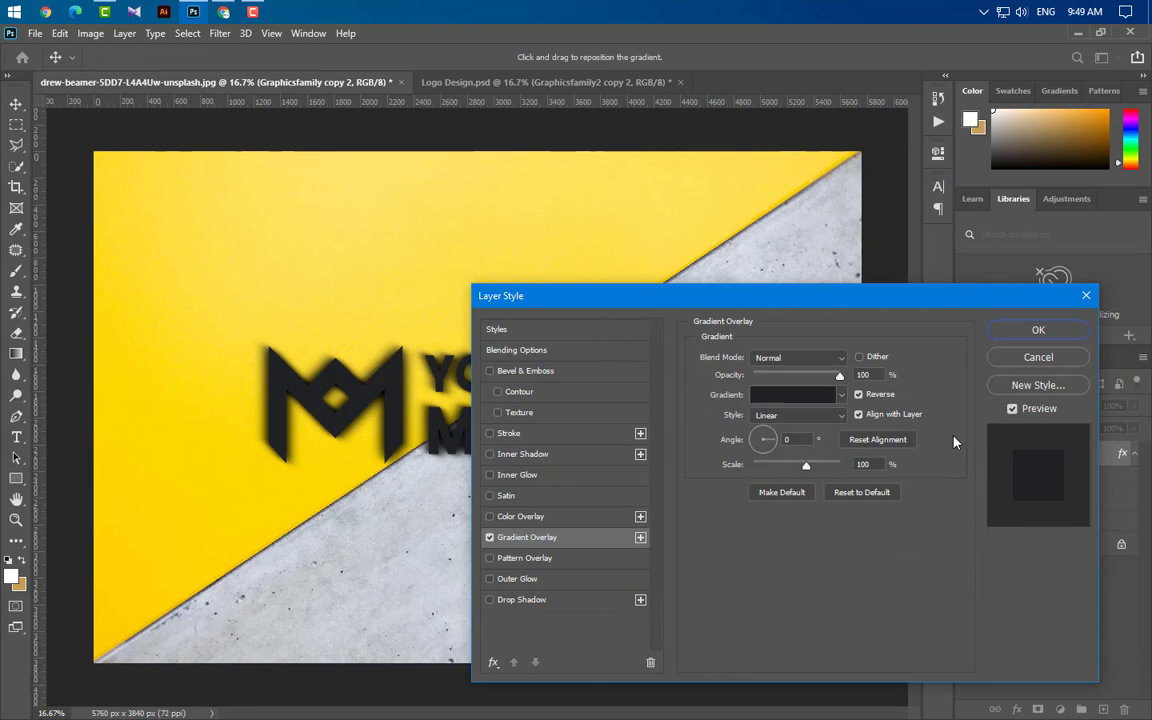
pyautogui.doubleClick(862, 375)
pyautogui.moveTo(799, 439); pyautogui.dragTo(763, 440)
pyautogui.moveTo(874, 465); pyautogui.dragTo(834, 464)
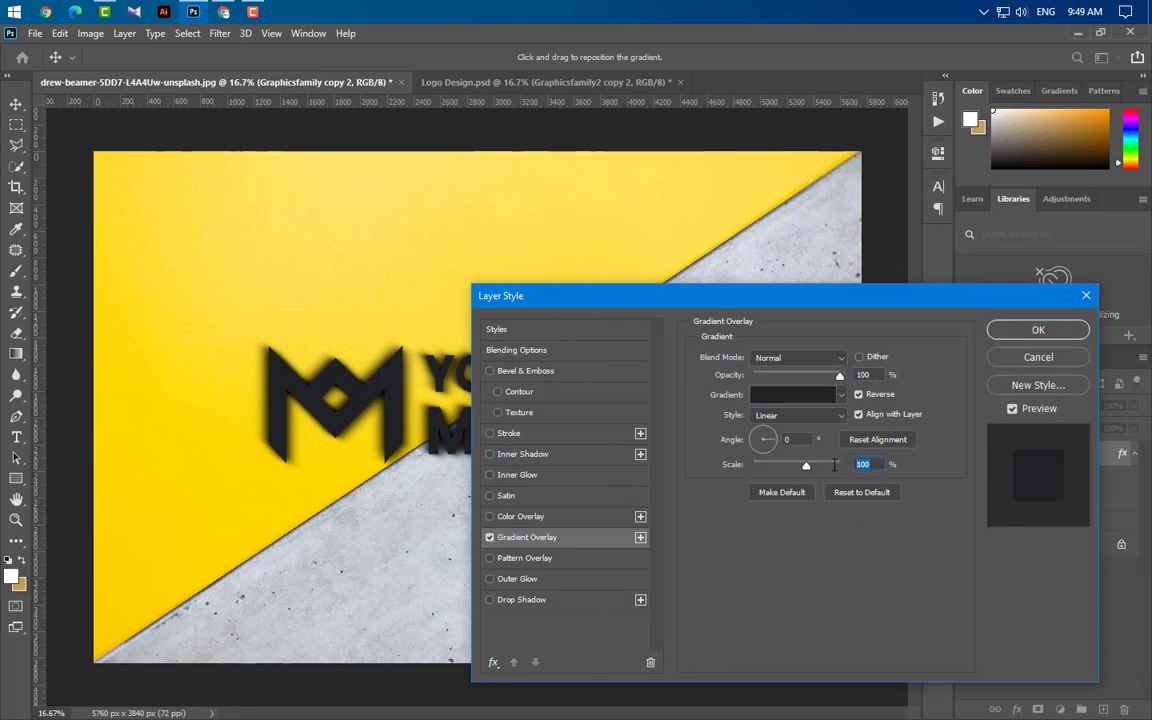
pyautogui.click(838, 466)
# Add a Drop Shadow to the top logo layer with 75% opacity, a 45° angle, 4 px distance and 5 px size
pyautogui.click(563, 601)
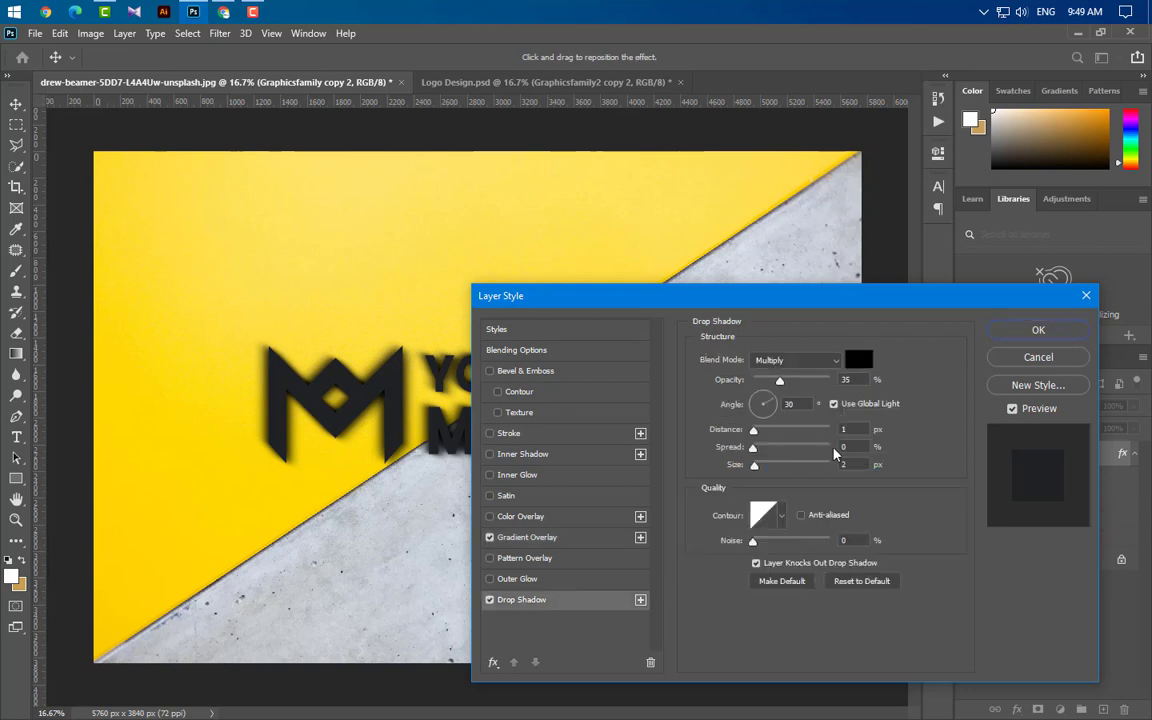
pyautogui.write('75')
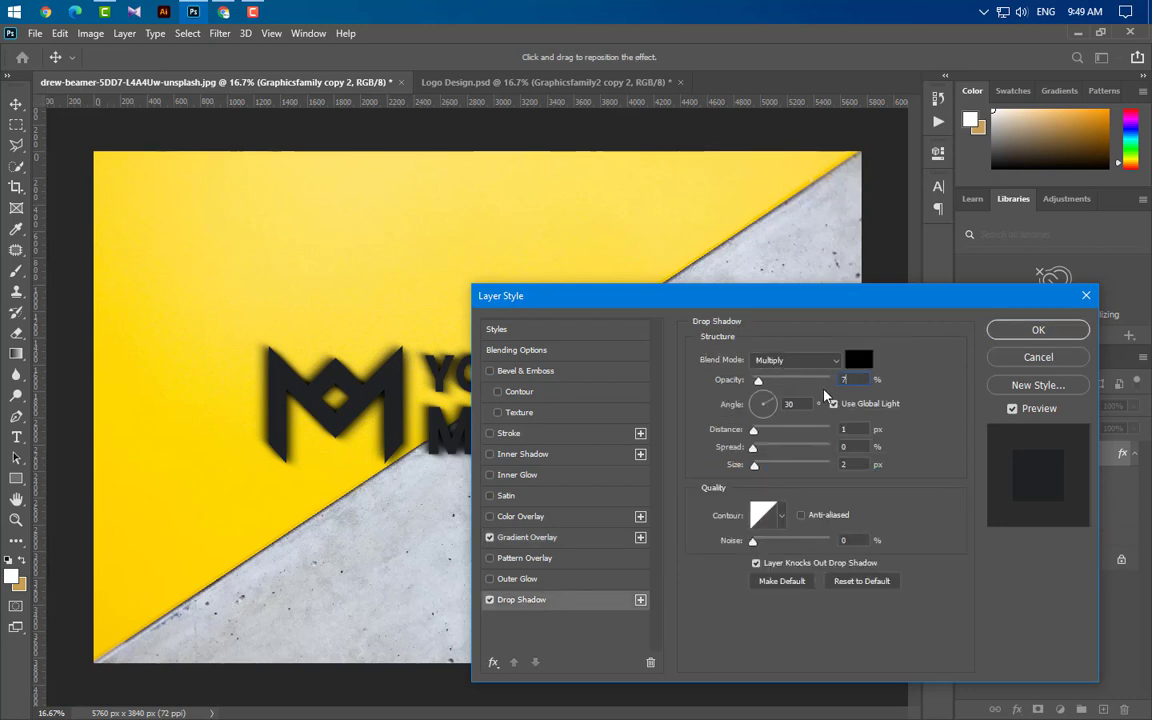
pyautogui.press('Tab')
pyautogui.write('45')
pyautogui.press('Tab')
pyautogui.write('4')
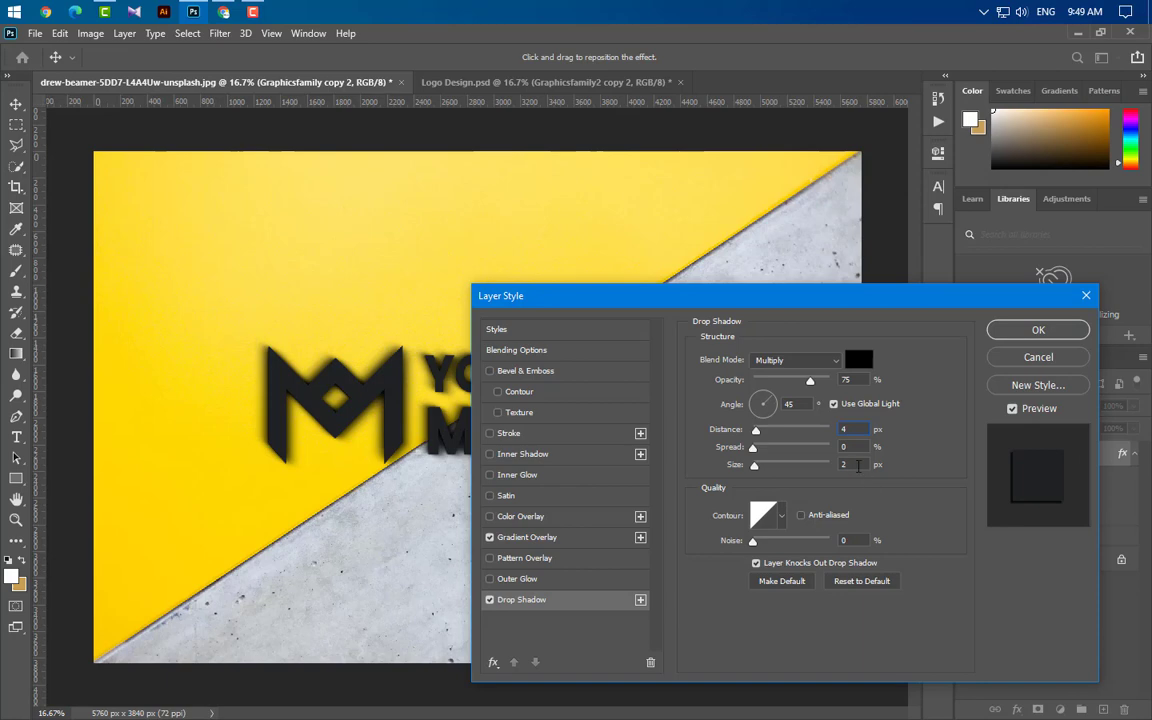
pyautogui.press('Tab')
pyautogui.press('Tab')
pyautogui.write('5')
pyautogui.click(1038, 330)
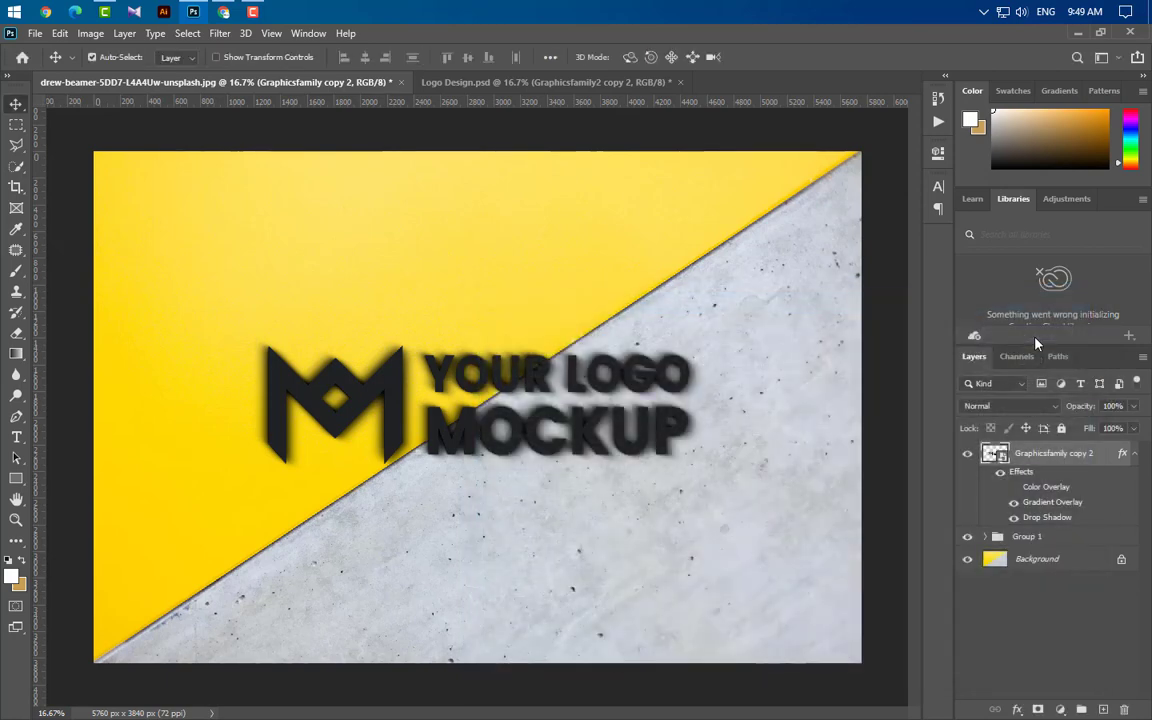
# Duplicate the top logo layer twice and group the two lower layers, leaving the uppermost copy outside the group
pyautogui.moveTo(1060, 453); pyautogui.dragTo(1102, 710)
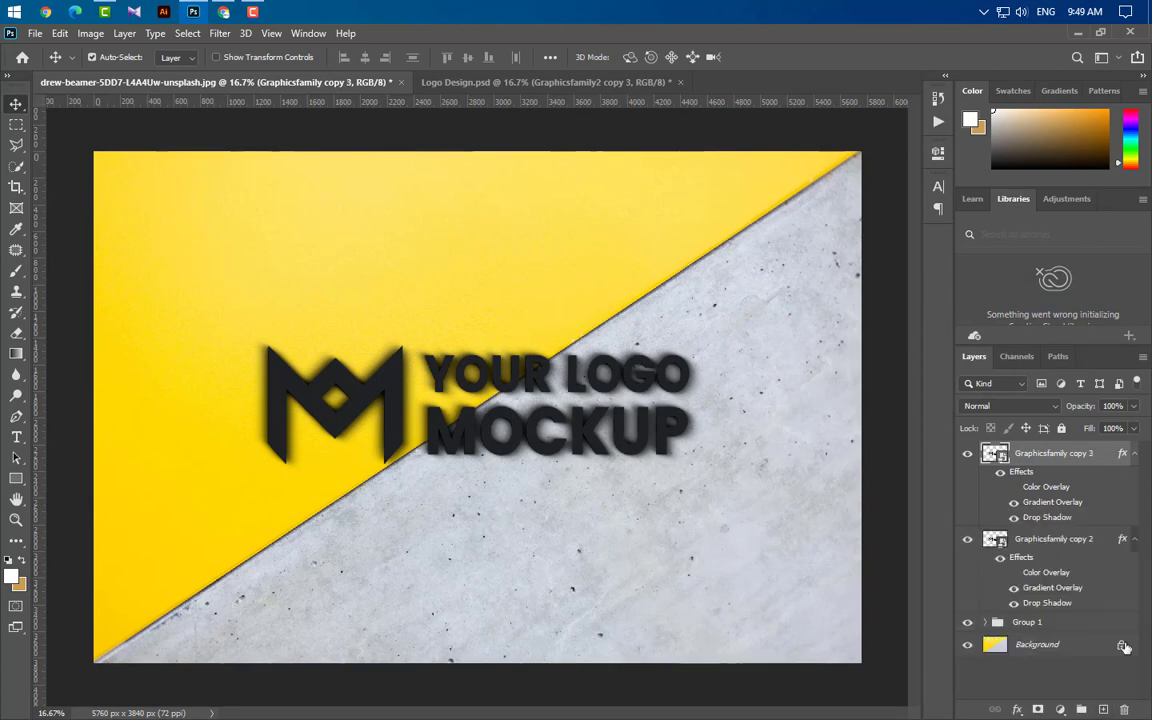
pyautogui.click(1134, 454)
pyautogui.click(1134, 478)
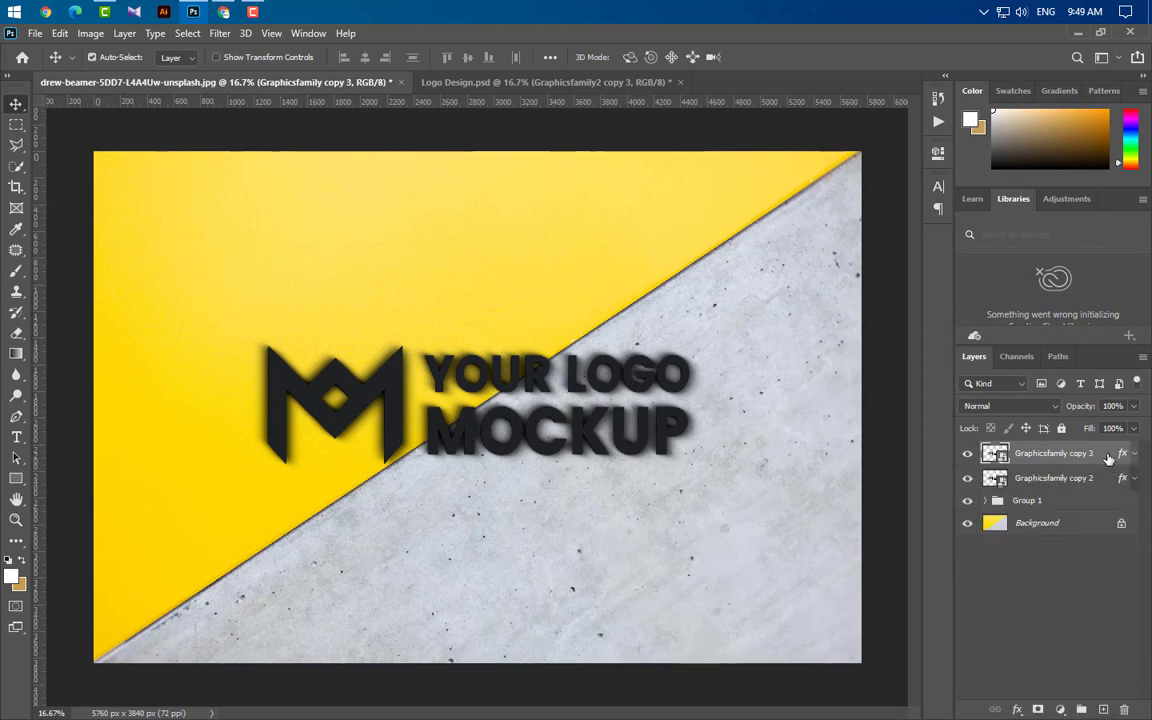
pyautogui.moveTo(1108, 457); pyautogui.dragTo(1101, 709)
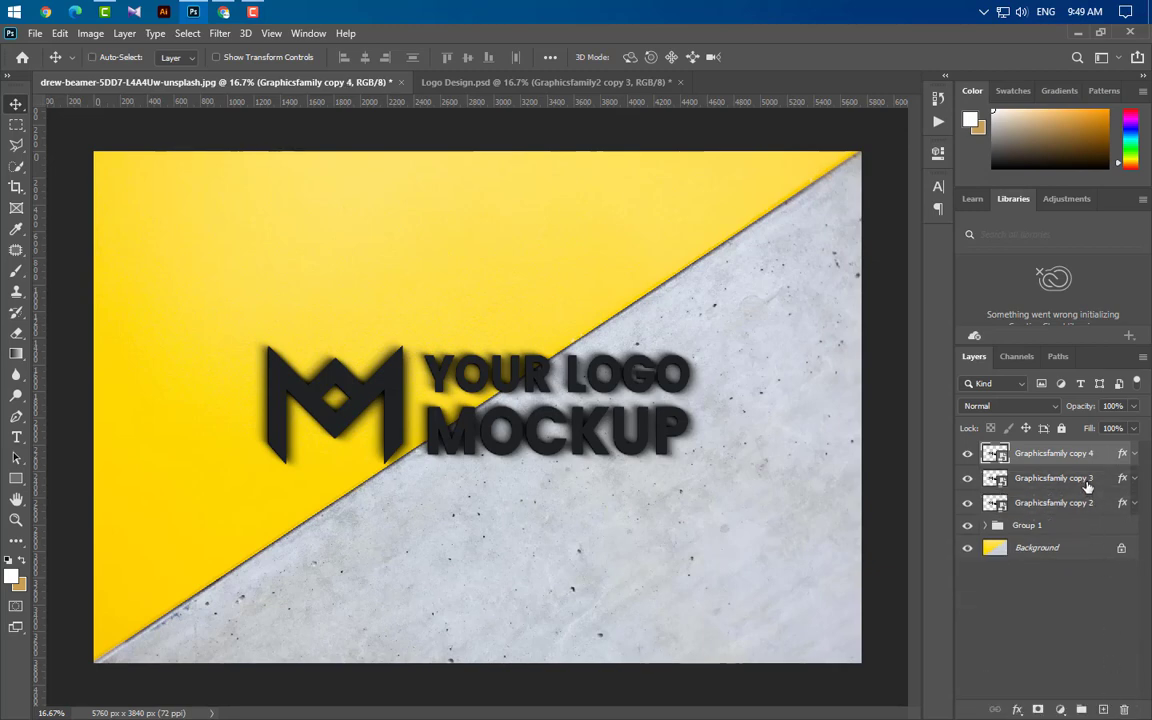
pyautogui.keyDown('shift'); pyautogui.click(1085, 503); pyautogui.keyUp('shift')
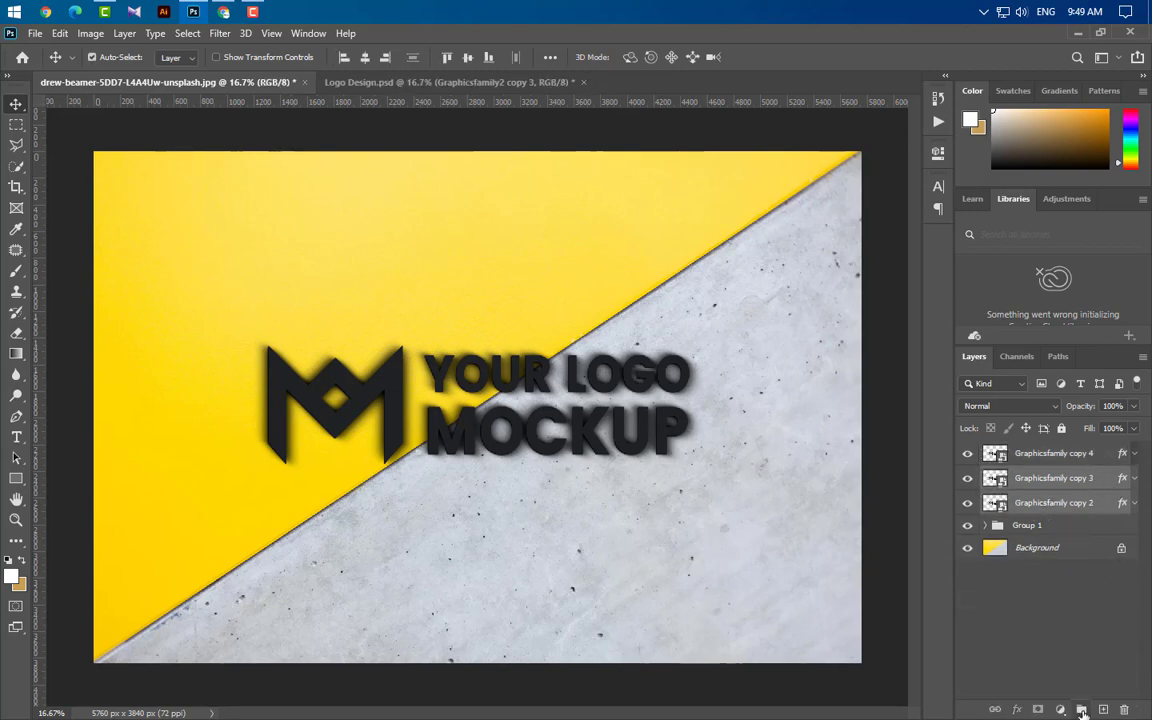
pyautogui.click(1081, 709)
# Delete the Color Overlay and Drop Shadow effects from the top logo layer
pyautogui.click(1098, 456)
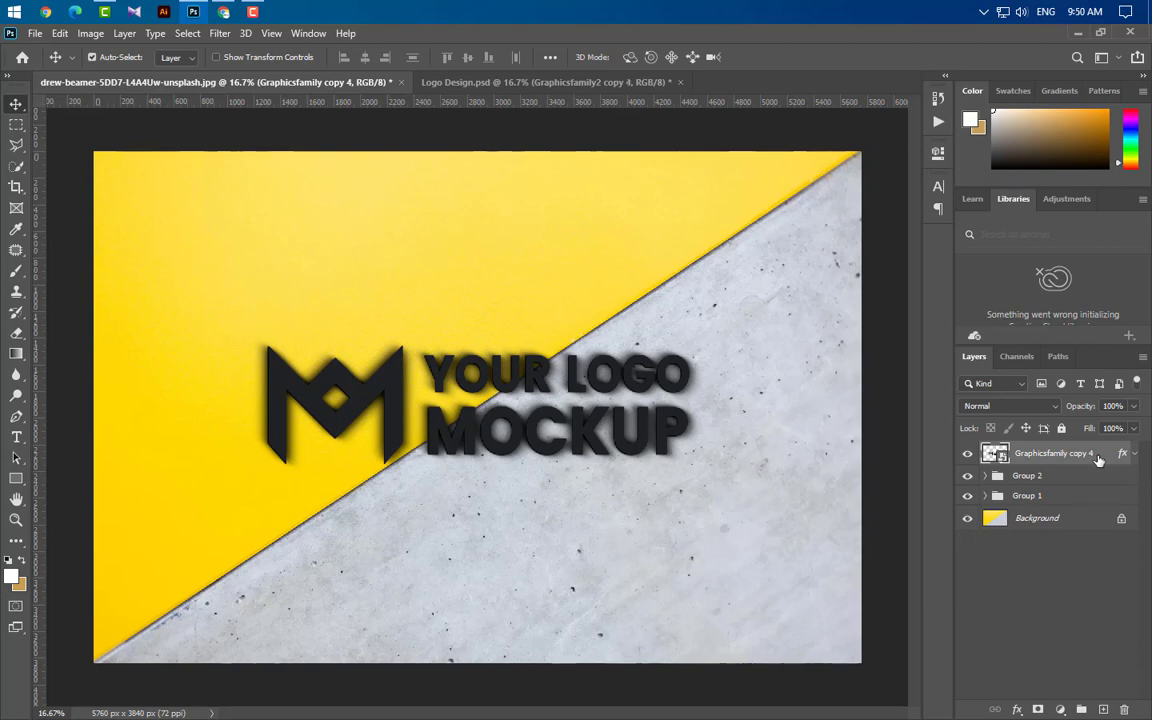
pyautogui.click(1133, 454)
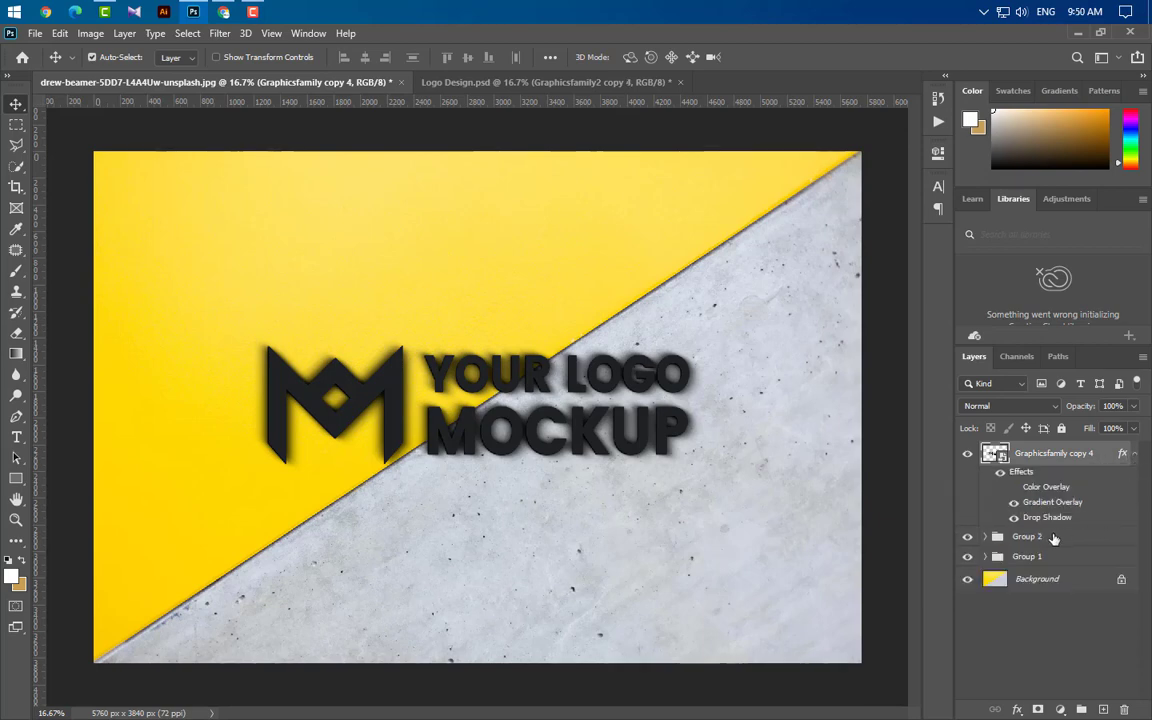
pyautogui.moveTo(1046, 487); pyautogui.dragTo(1122, 710)
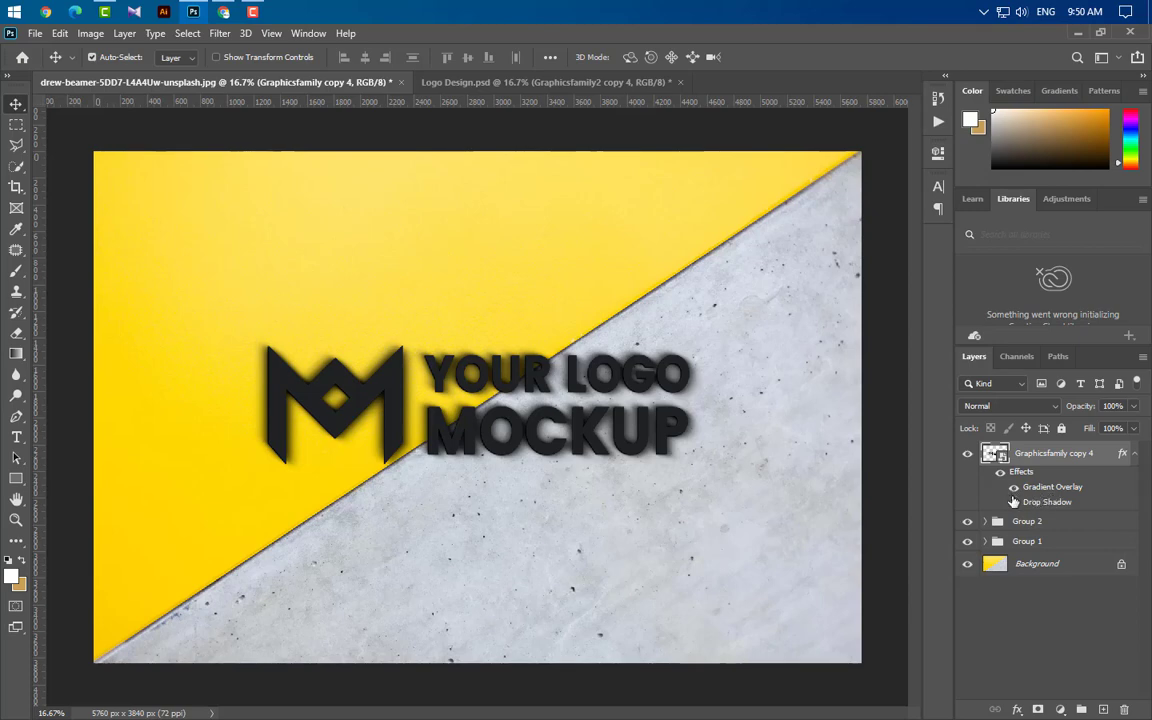
pyautogui.moveTo(1013, 505); pyautogui.dragTo(1123, 709)
# Add Bevel & Emboss to the top logo layer with 1000% depth, 0 px size and 0 px soften
pyautogui.doubleClick(1048, 492)
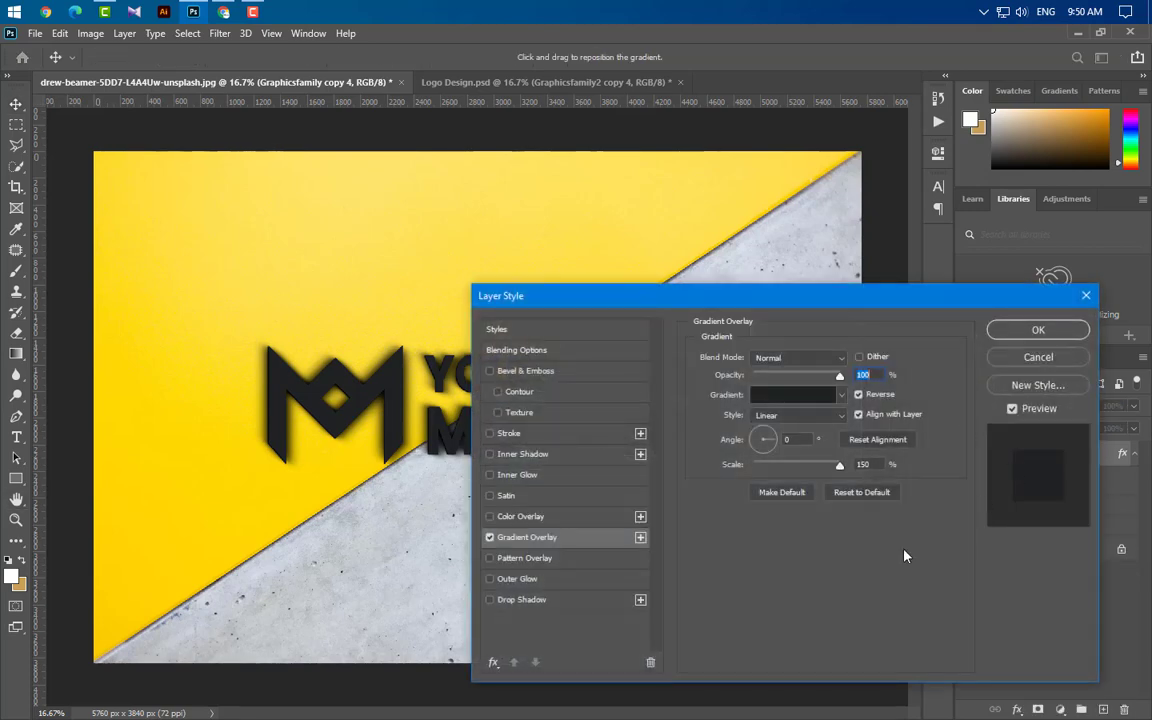
pyautogui.click(585, 372)
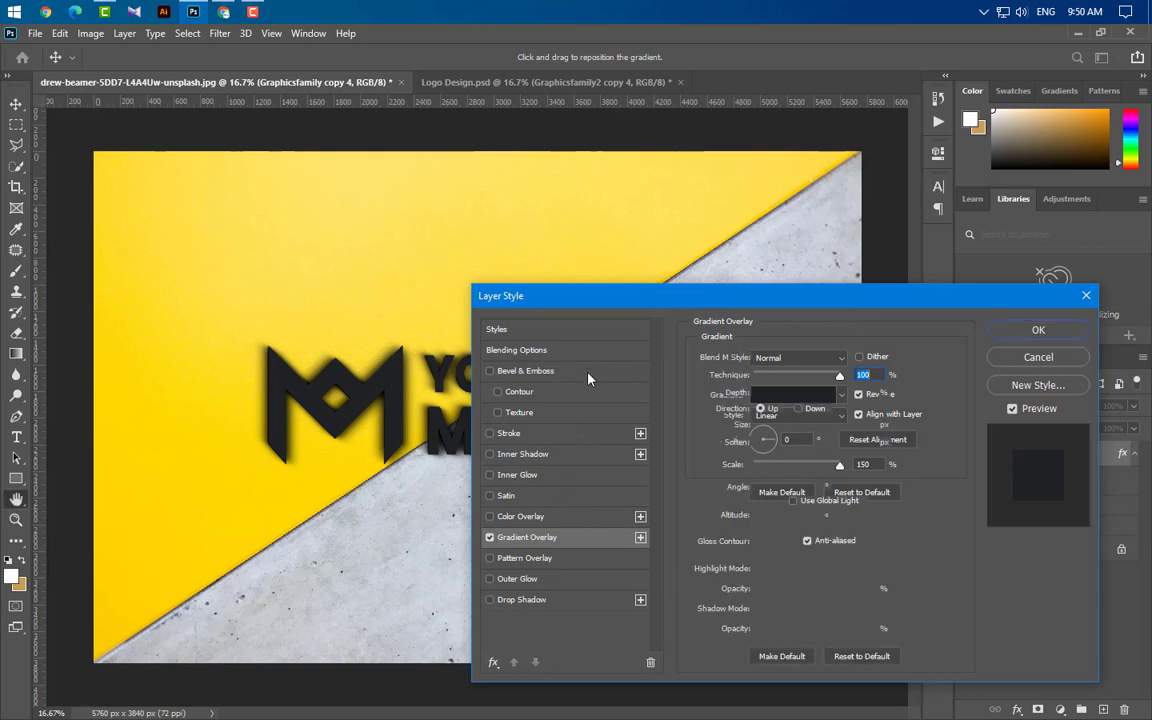
pyautogui.click(855, 392)
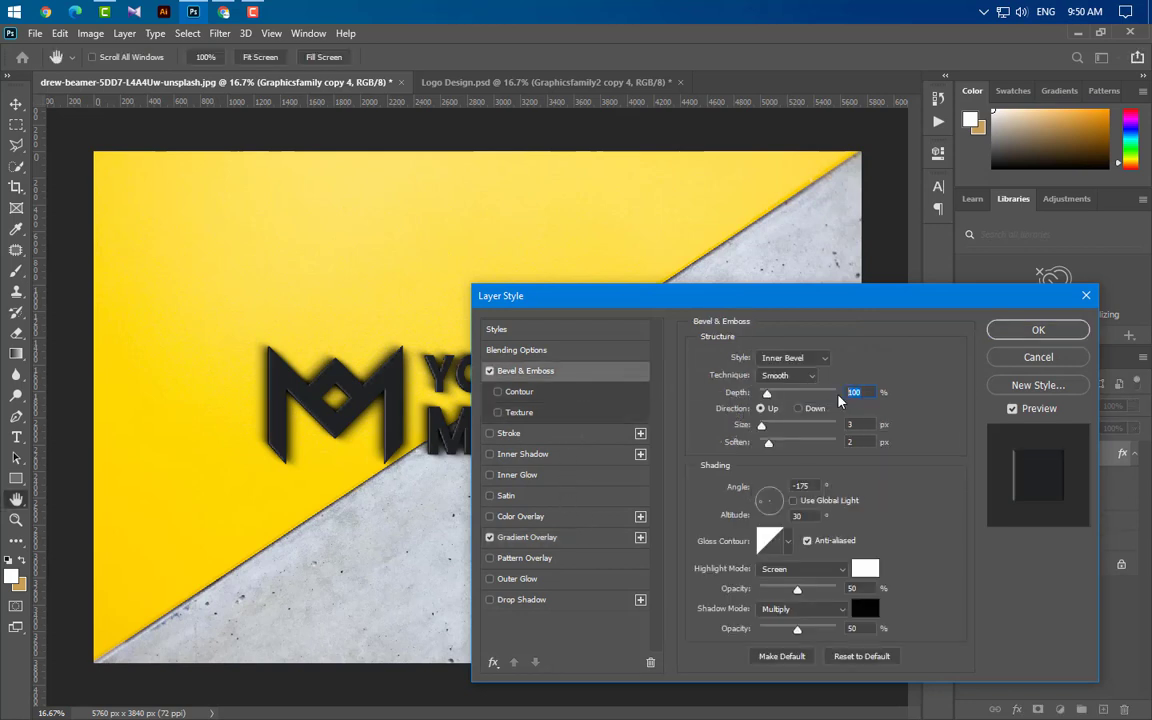
pyautogui.write('0')
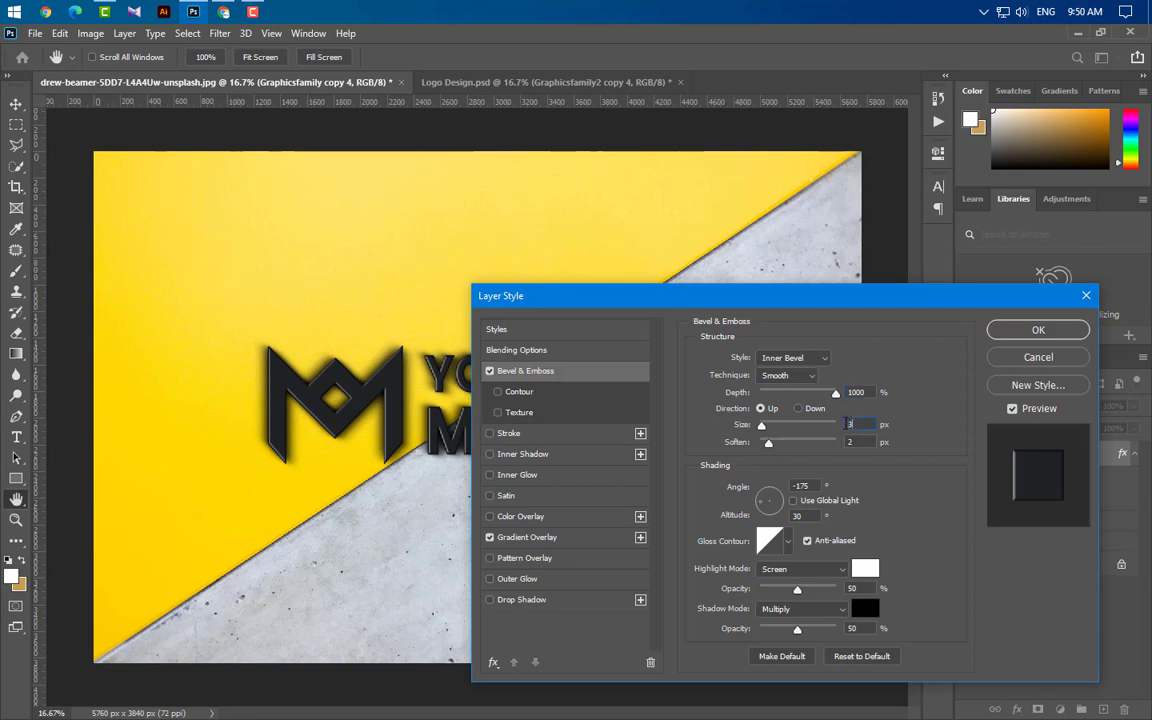
pyautogui.press('Tab')
pyautogui.write('0')
pyautogui.press('Tab')
pyautogui.write('0')
pyautogui.press('Tab')
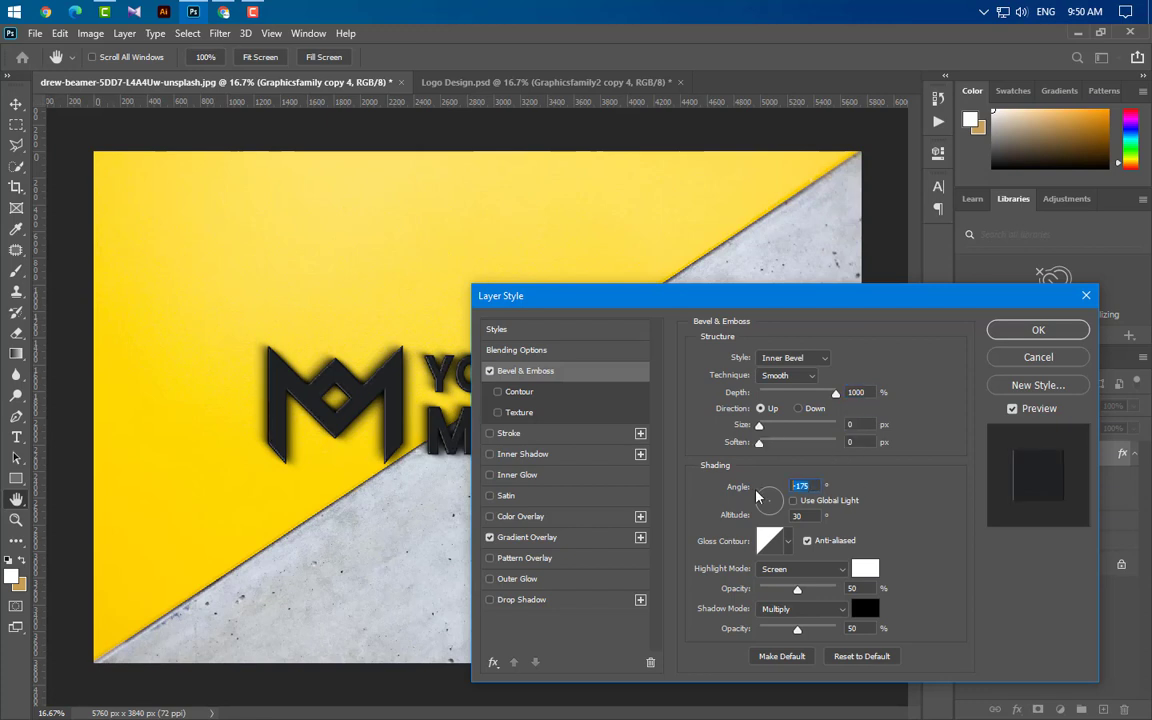
# Set the bevel's angle to 90° and highlight opacity to 20%, using the Inner Bevel style and Smooth technique
pyautogui.write('90')
pyautogui.press('Tab')
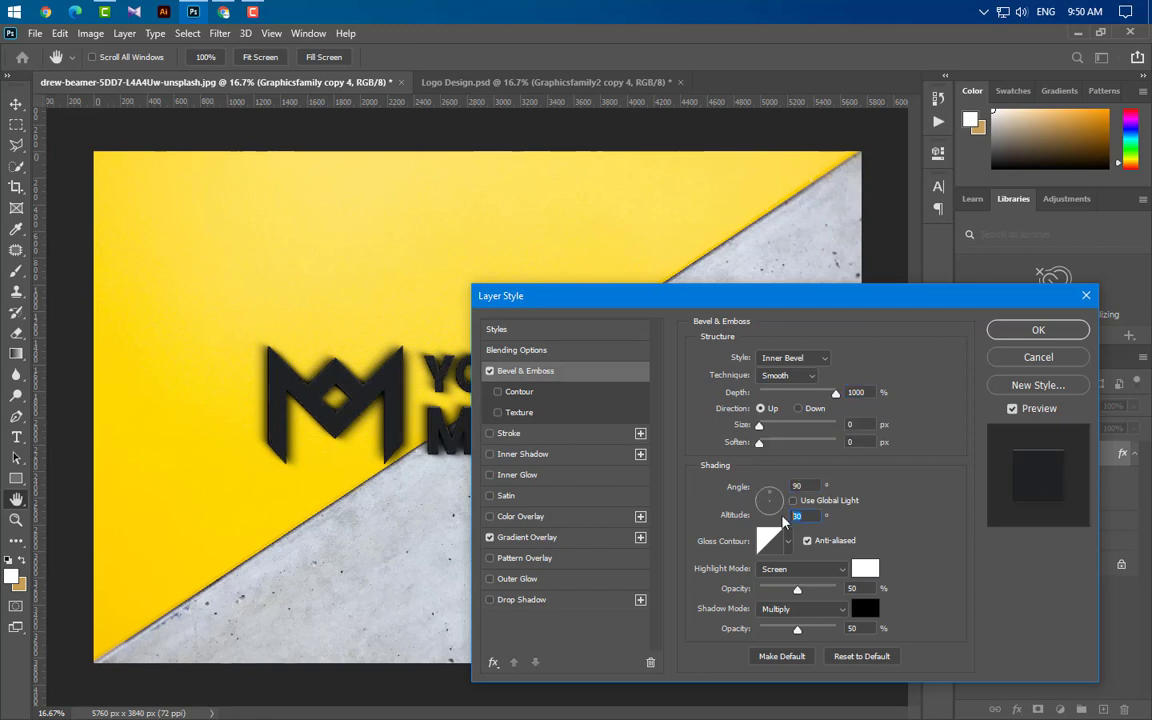
pyautogui.write('20')
pyautogui.click(812, 358)
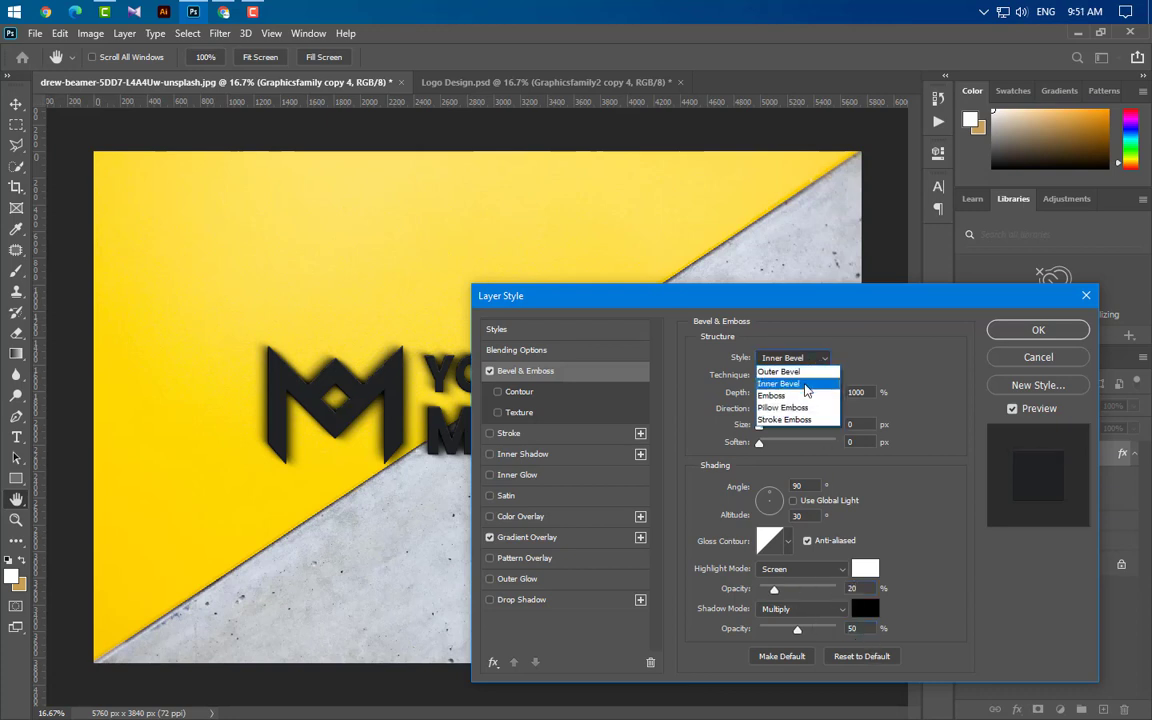
pyautogui.click(790, 382)
pyautogui.click(792, 376)
pyautogui.click(790, 388)
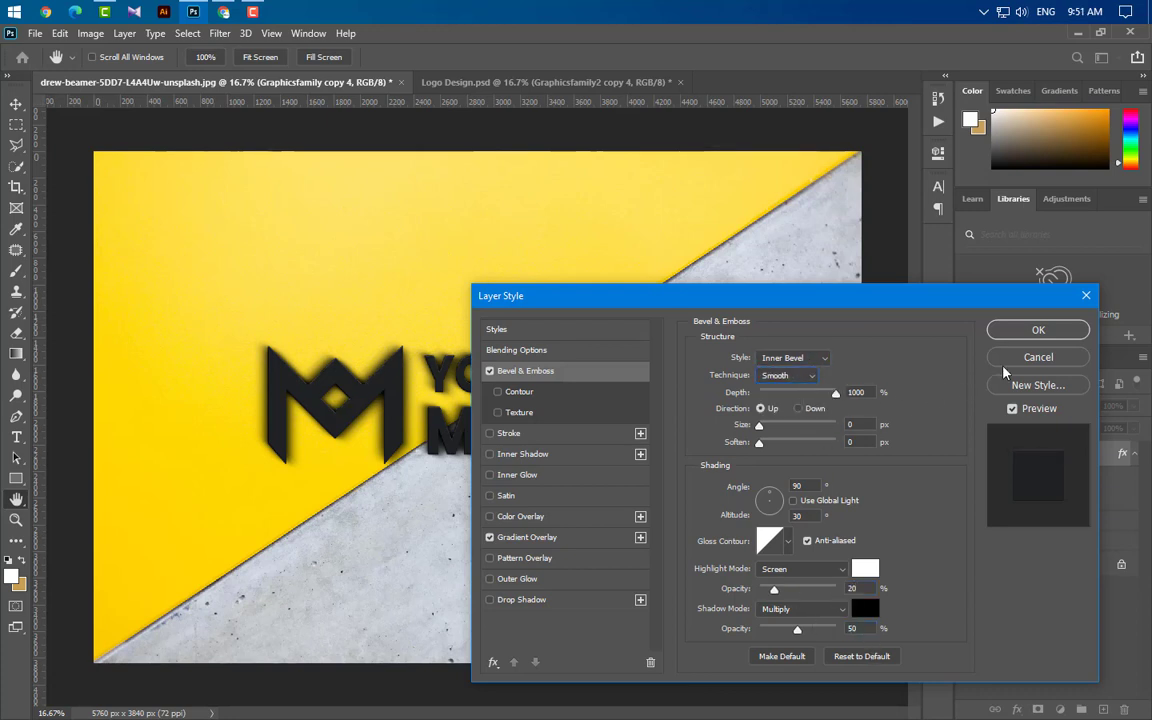
pyautogui.click(1038, 329)
# Duplicate the top logo layer nine times, nudging each copy slightly to the right to build an extruded edge
pyautogui.scroll(6, 428, 383)
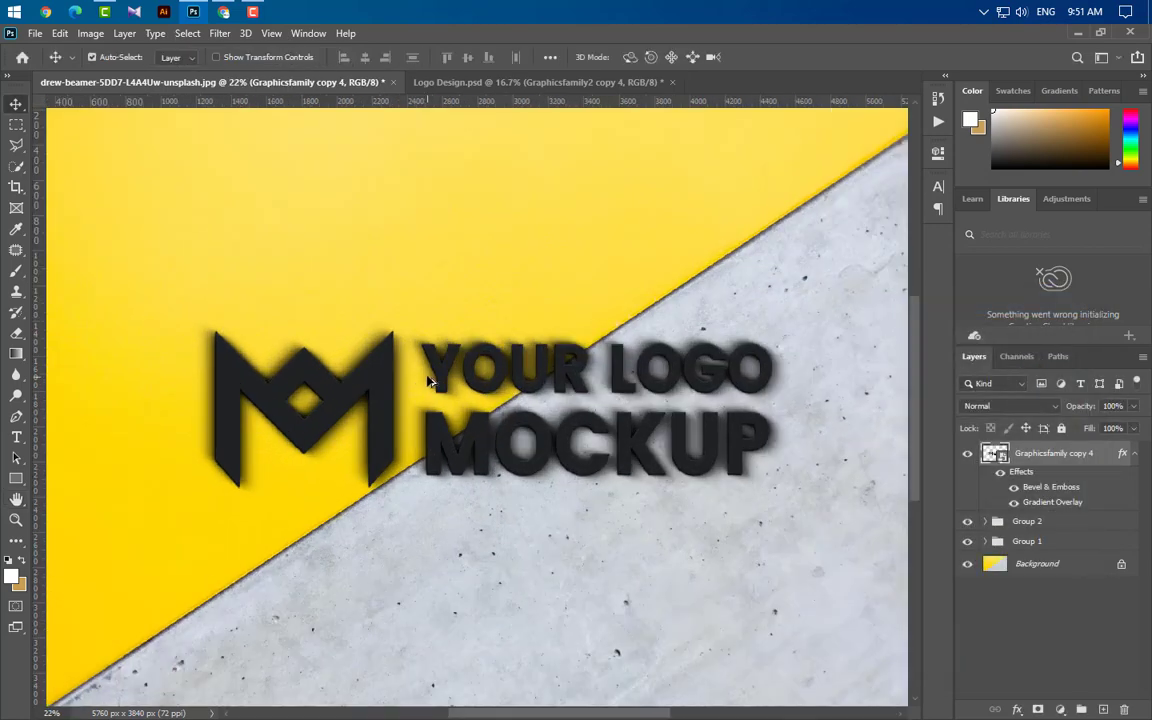
pyautogui.scroll(1, 710, 408)
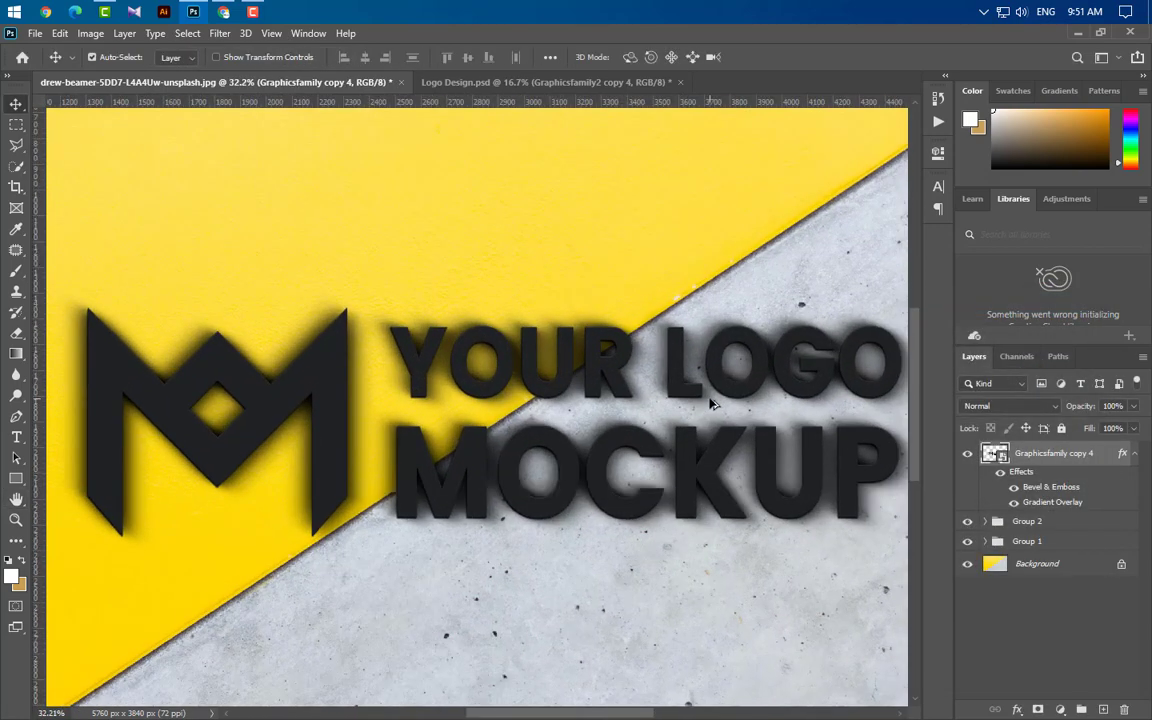
pyautogui.click(1136, 455)
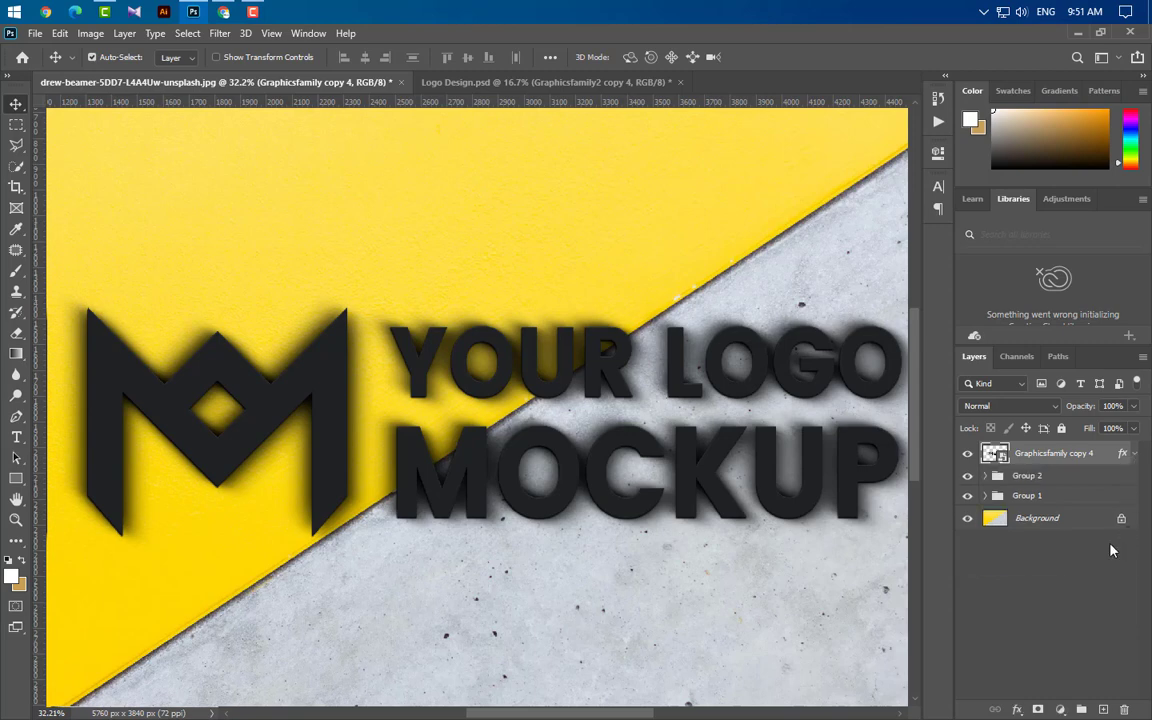
pyautogui.moveTo(993, 453); pyautogui.dragTo(1102, 707)
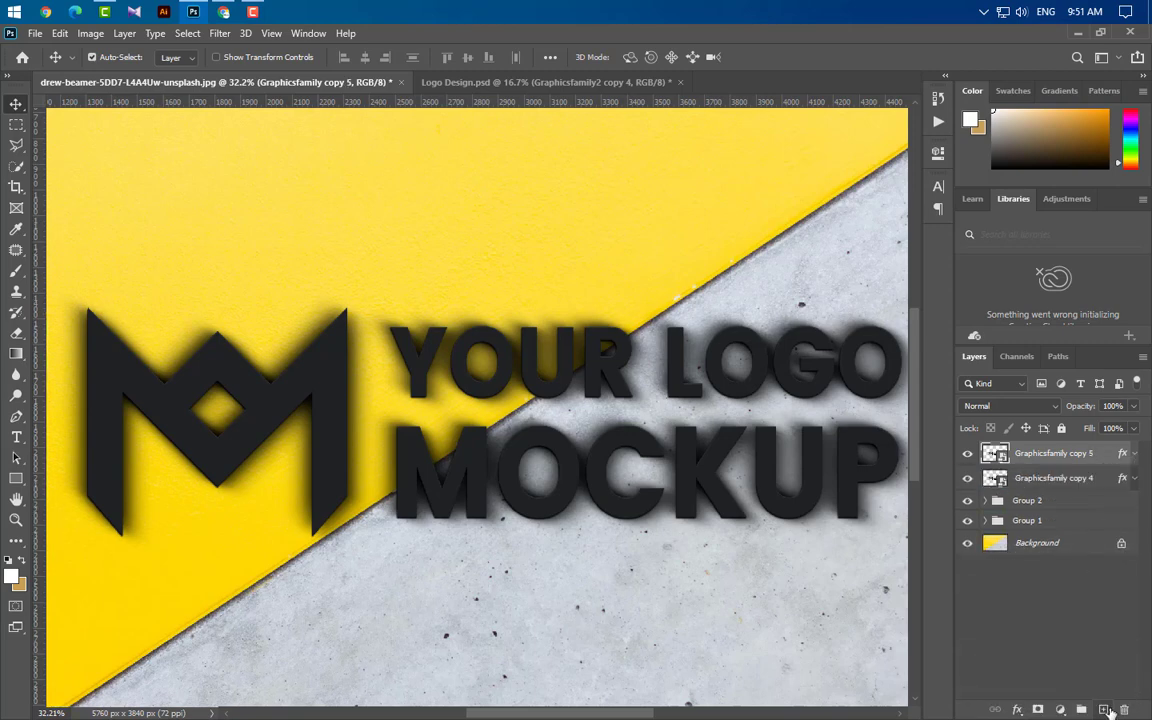
pyautogui.moveTo(1098, 455); pyautogui.dragTo(1102, 708)
pyautogui.moveTo(1102, 456); pyautogui.dragTo(1103, 708)
pyautogui.moveTo(1100, 456); pyautogui.dragTo(1102, 708)
pyautogui.moveTo(1102, 456); pyautogui.dragTo(1102, 708)
pyautogui.moveTo(1100, 456); pyautogui.dragTo(1102, 708)
pyautogui.moveTo(1103, 466); pyautogui.dragTo(1102, 708)
pyautogui.moveTo(1102, 460); pyautogui.dragTo(1102, 708)
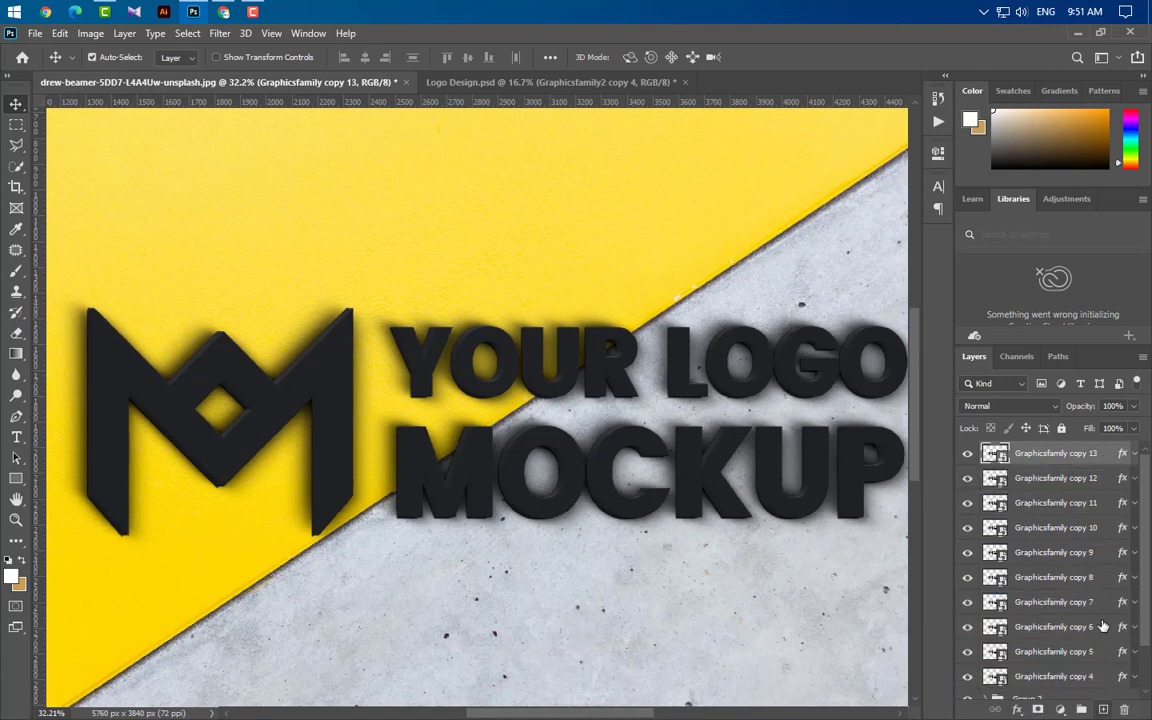
# Group all the extrusion logo layers beneath the top copy, from Graphicsfamily copy 12 to Graphicsfamily copy 4
pyautogui.click(1101, 484)
pyautogui.keyDown('ctrl'); pyautogui.click(1101, 509); pyautogui.keyUp('ctrl')
pyautogui.keyDown('ctrl'); pyautogui.click(1101, 533); pyautogui.keyUp('ctrl')
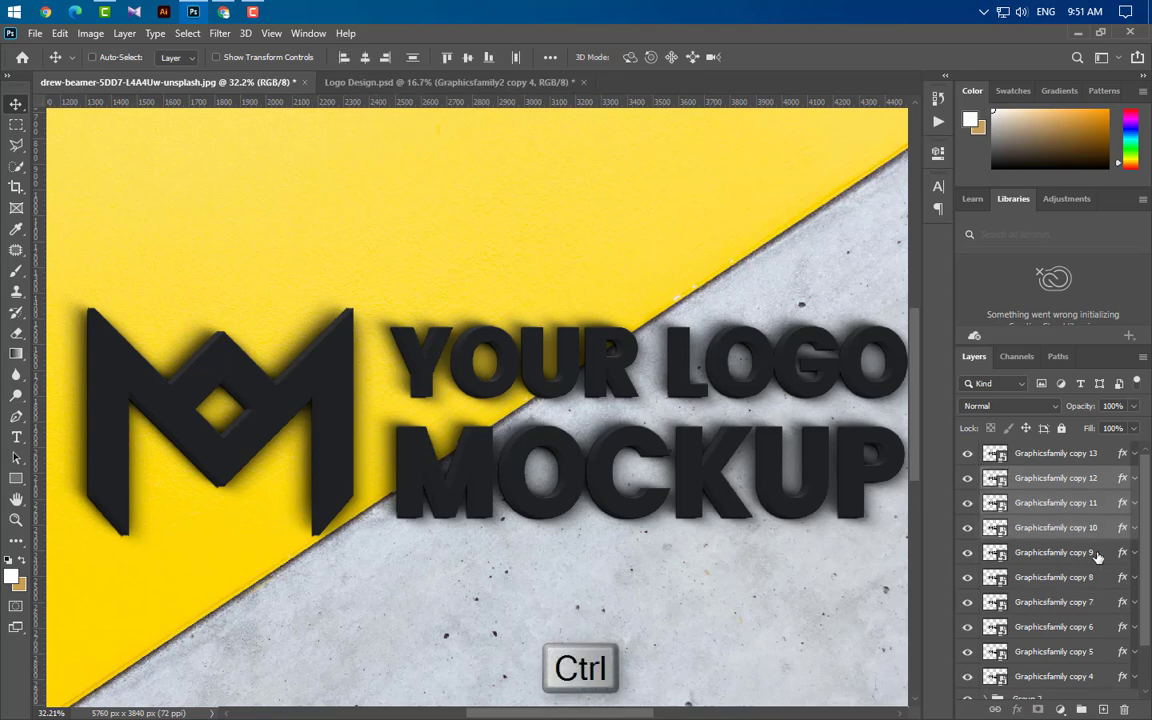
pyautogui.keyDown('ctrl'); pyautogui.click(1097, 557); pyautogui.keyUp('ctrl')
pyautogui.keyDown('ctrl'); pyautogui.click(1094, 581); pyautogui.keyUp('ctrl')
pyautogui.keyDown('ctrl'); pyautogui.click(1097, 607); pyautogui.keyUp('ctrl')
pyautogui.keyDown('ctrl'); pyautogui.click(1095, 628); pyautogui.keyUp('ctrl')
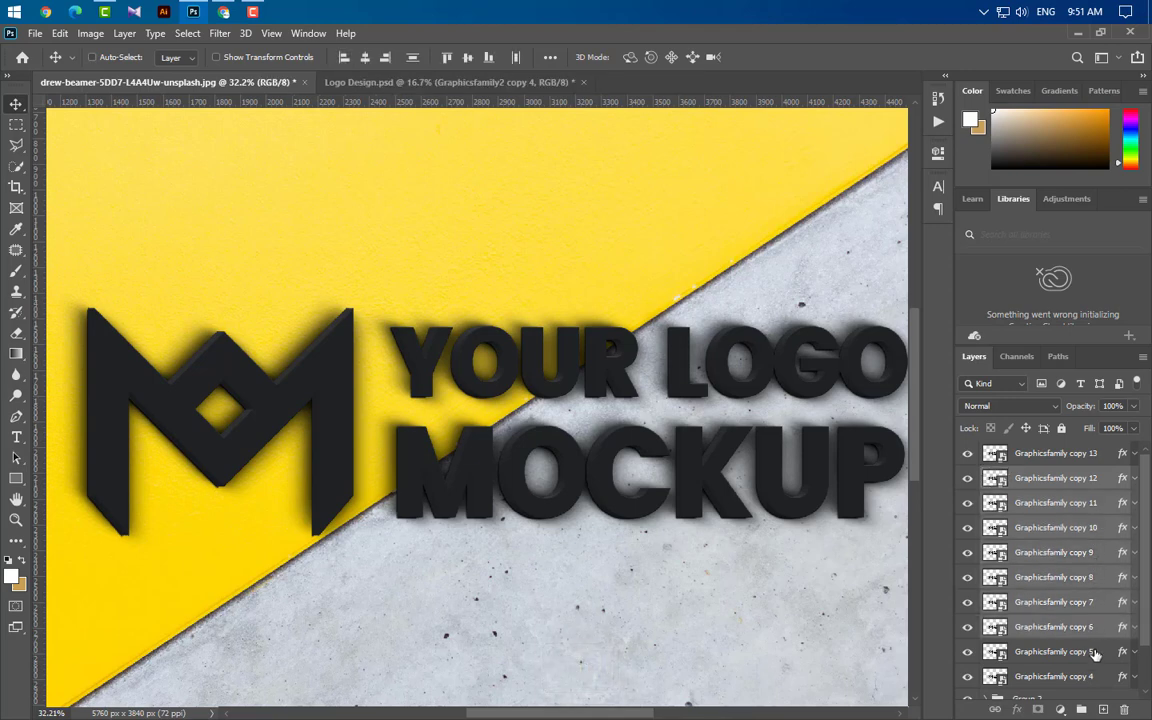
pyautogui.keyDown('ctrl'); pyautogui.click(1095, 652); pyautogui.keyUp('ctrl')
pyautogui.keyDown('ctrl'); pyautogui.click(1095, 677); pyautogui.keyUp('ctrl')
pyautogui.scroll(-1, 1097, 672)
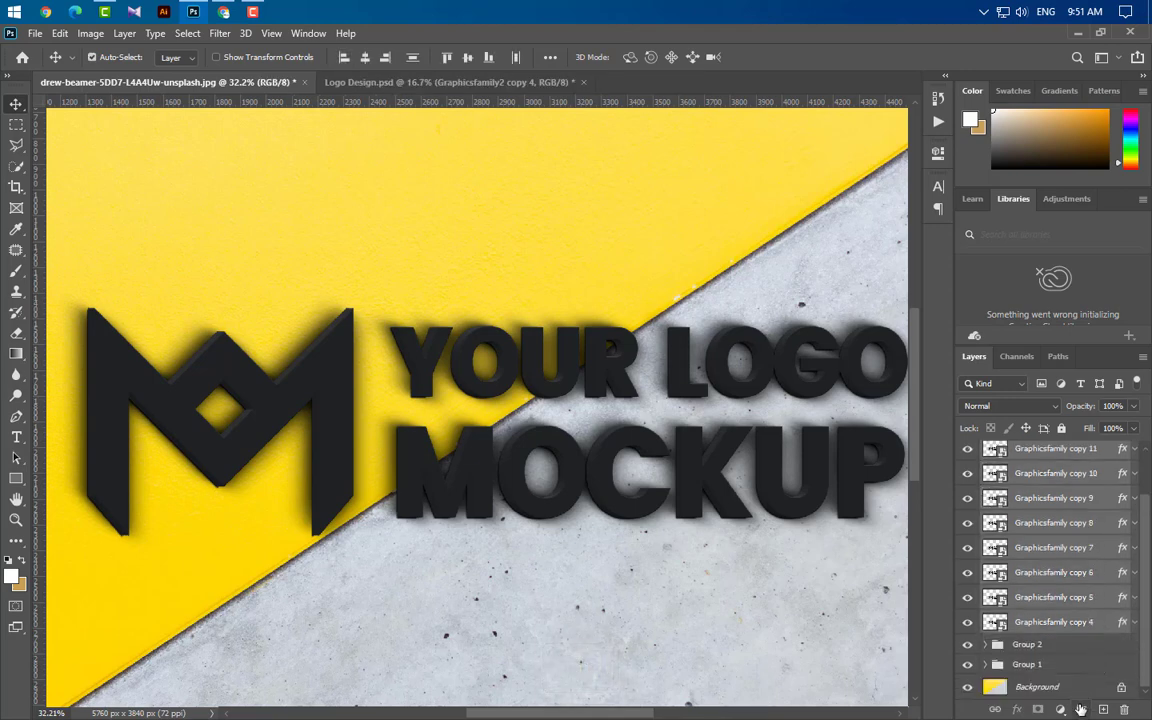
pyautogui.hotkey('ctrl', 'g')
pyautogui.scroll(-2, 487, 500)
pyautogui.scroll(-2, 495, 502)
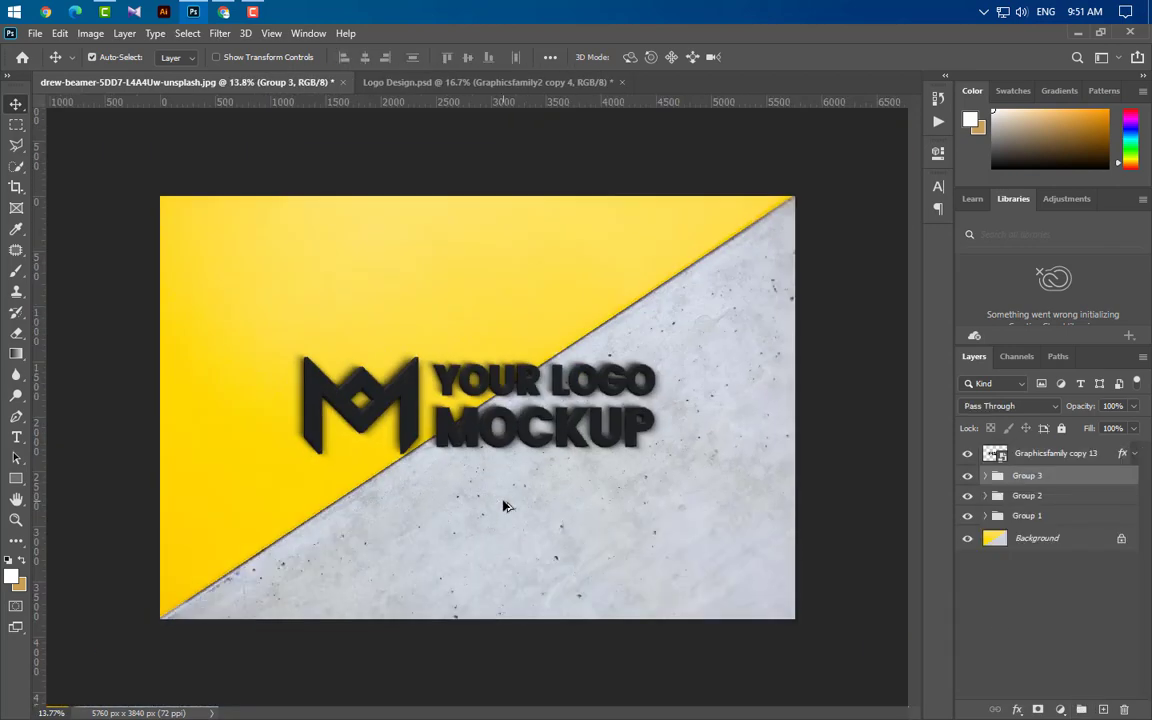
pyautogui.scroll(1, 500, 504)
# Set the top logo layer's Bevel & Emboss to 100% depth, 3 px size and 2 px soften
pyautogui.click(1084, 455)
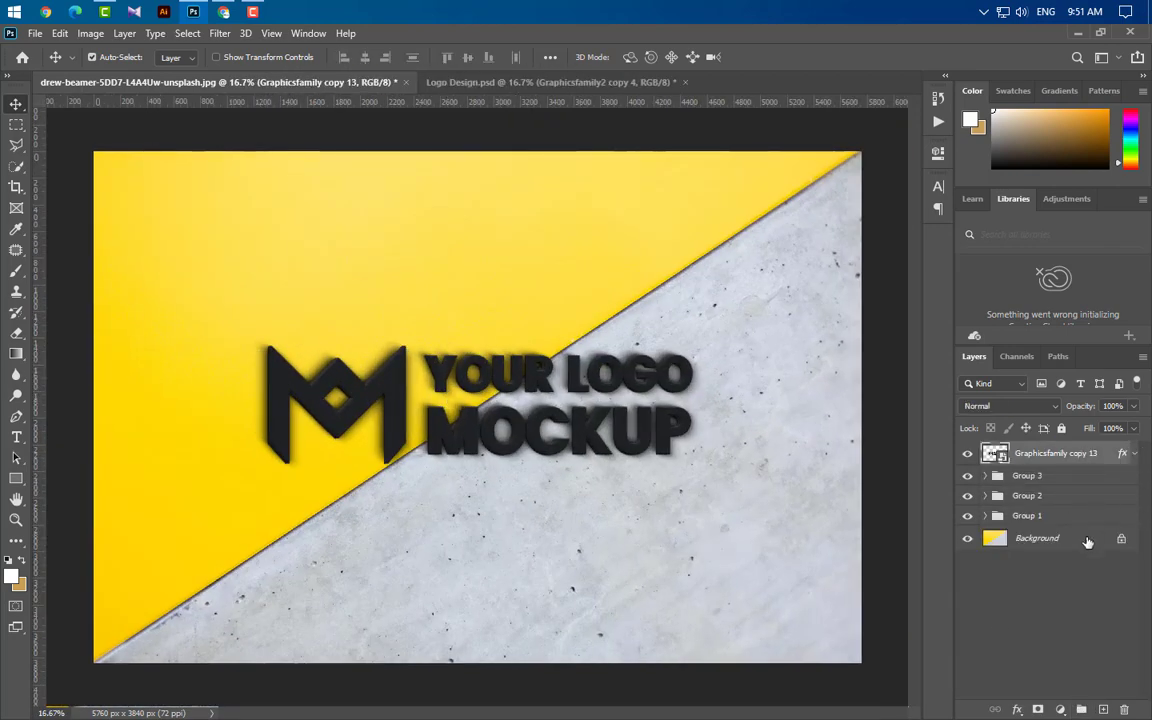
pyautogui.click(1135, 454)
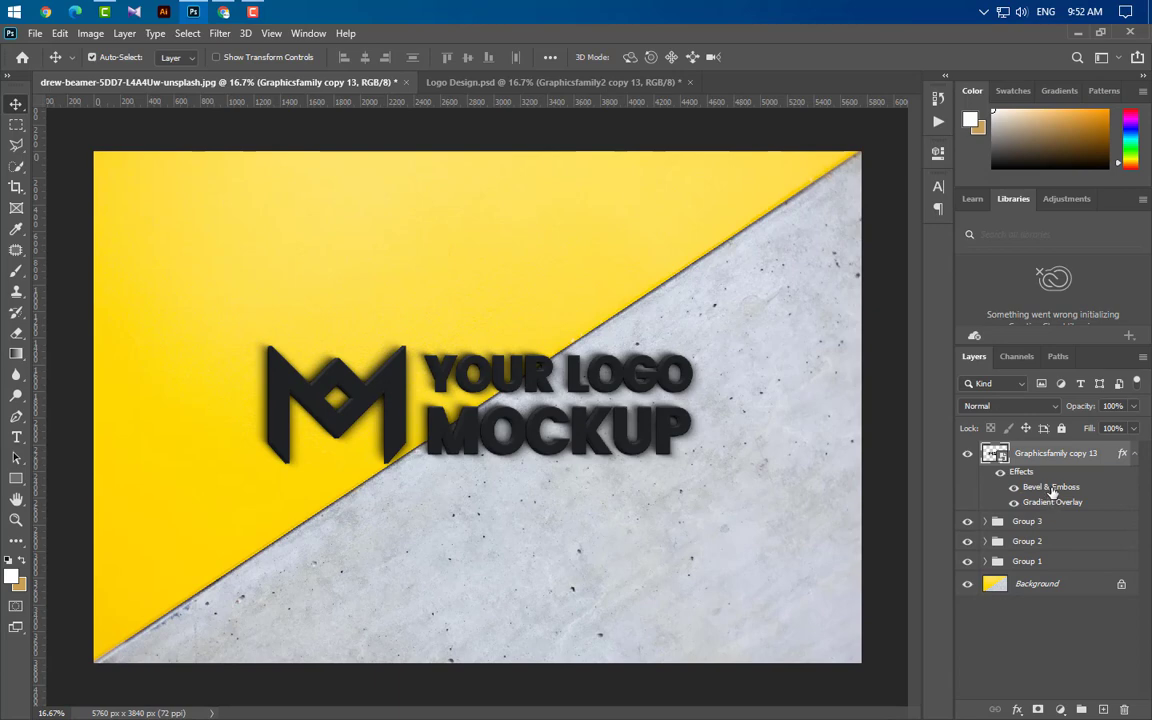
pyautogui.doubleClick(1052, 488)
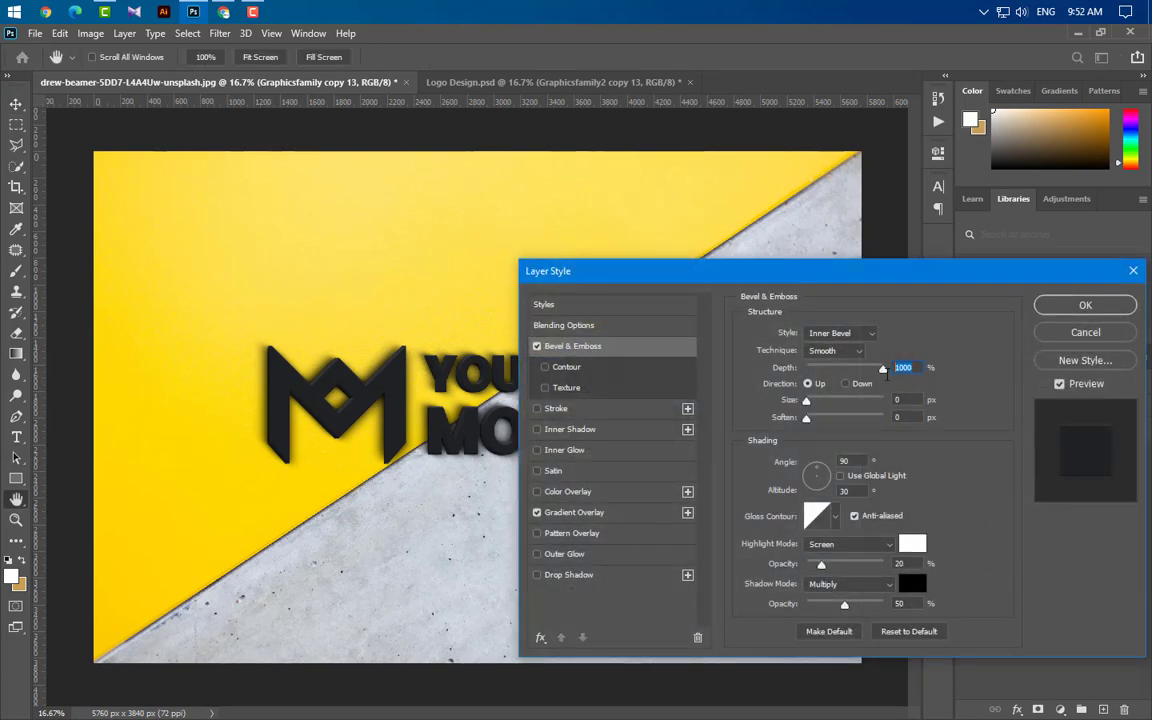
pyautogui.write('100')
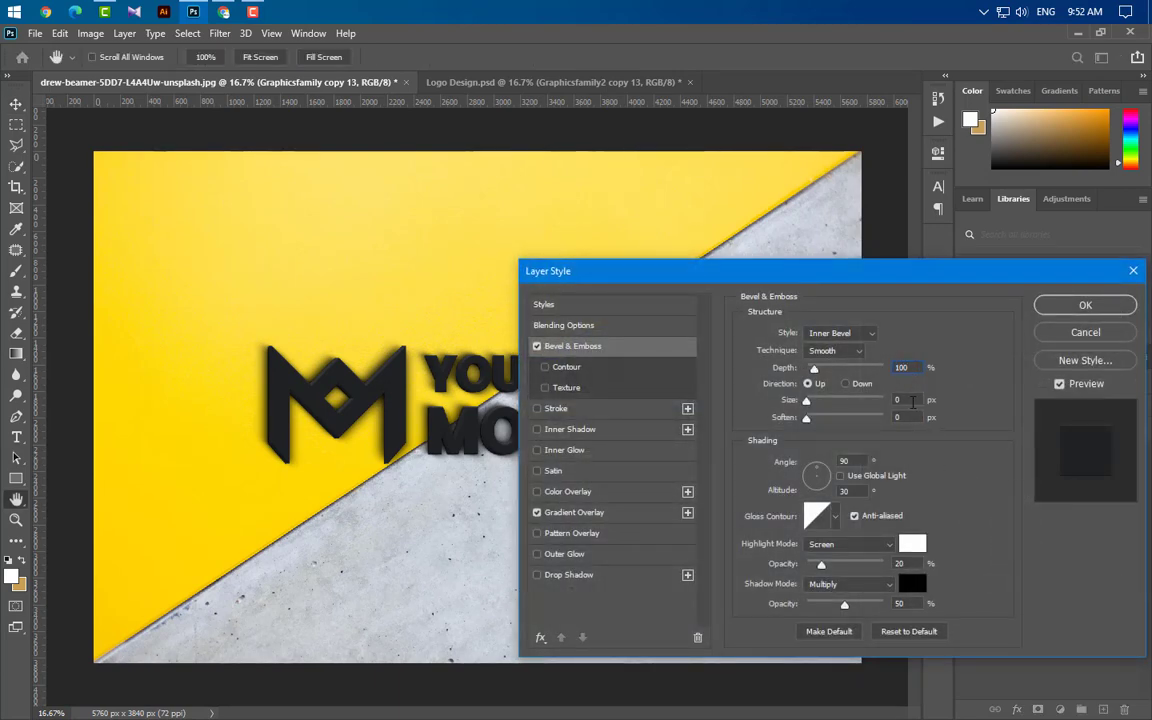
pyautogui.press('Tab')
pyautogui.write('3')
pyautogui.press('Tab')
pyautogui.write('2')
# Set the bevel's angle to -175° and highlight opacity to 50%, keep Inner Bevel and Smooth, and apply the layer style
pyautogui.press('Tab')
pyautogui.write('-175')
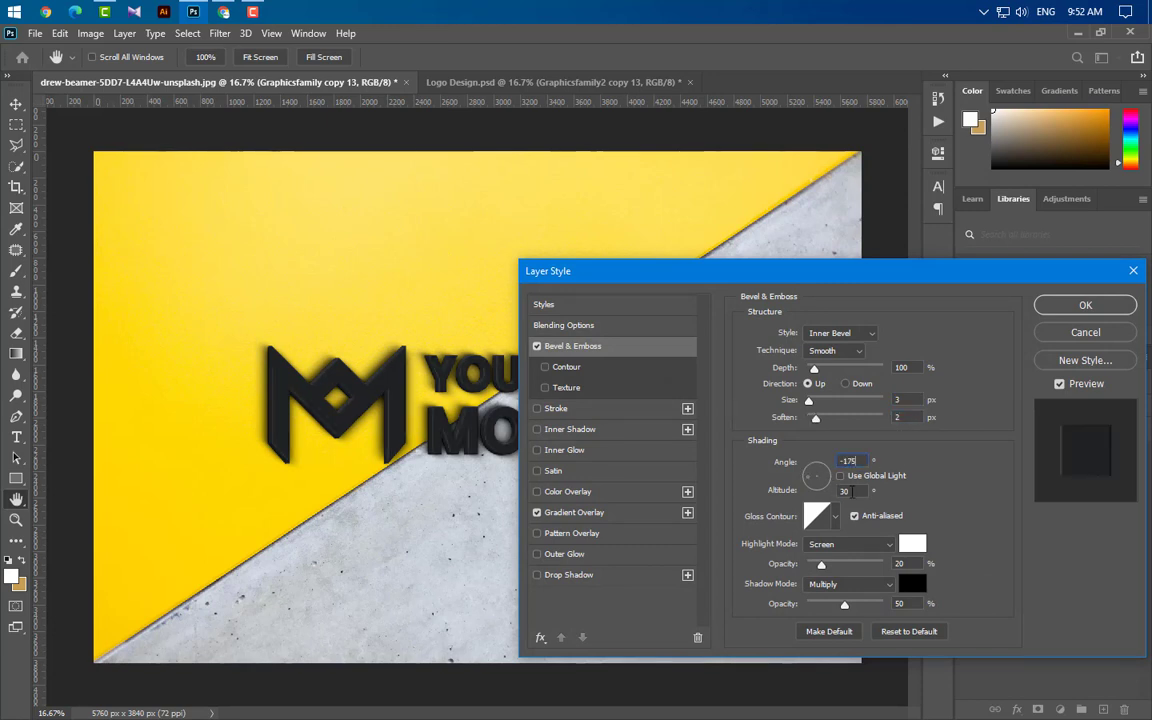
pyautogui.press('Tab')
pyautogui.press('Tab')
pyautogui.write('50')
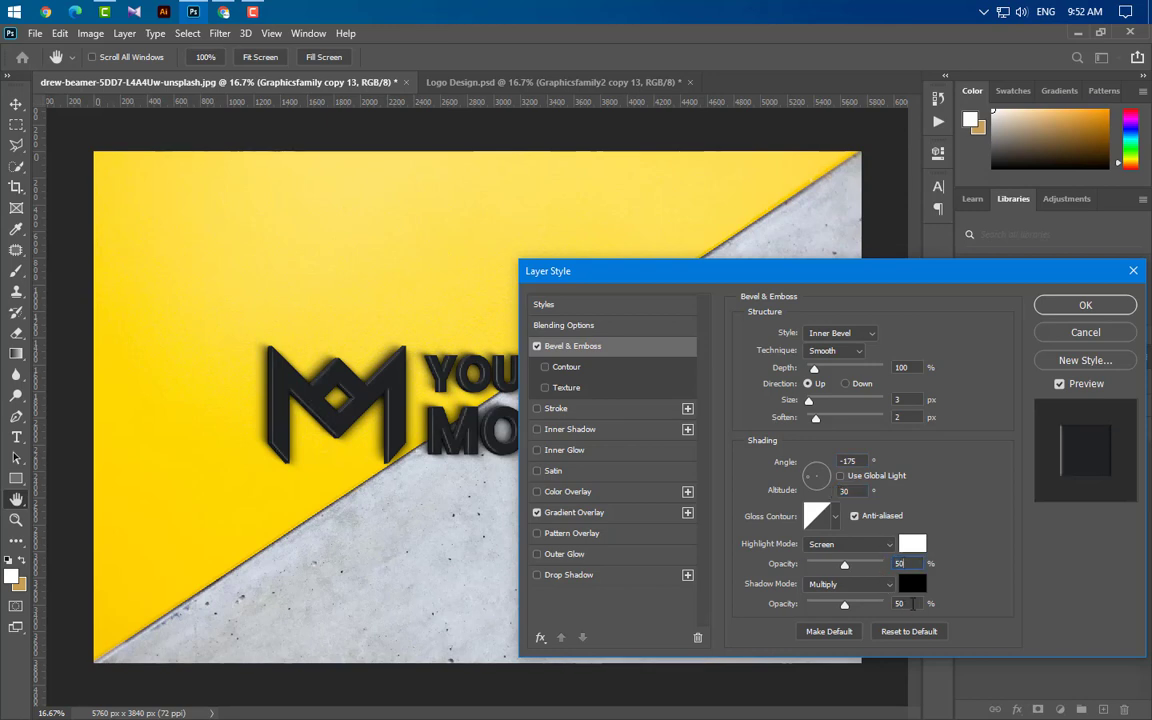
pyautogui.click(845, 333)
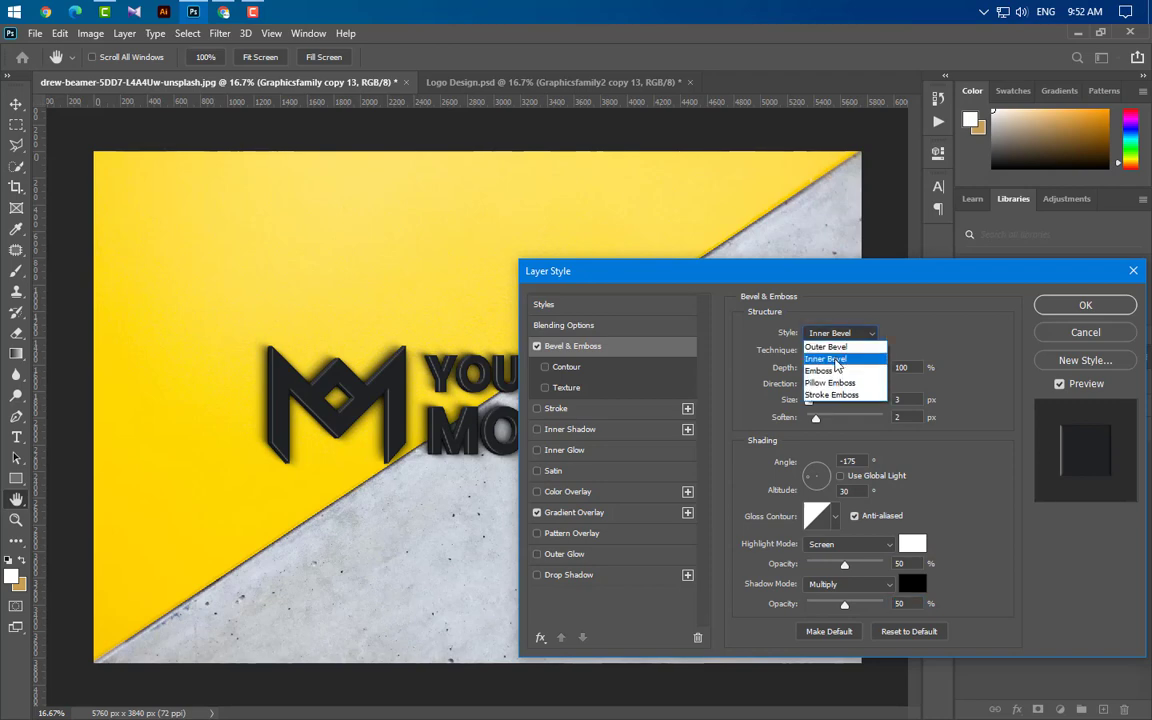
pyautogui.click(837, 359)
pyautogui.click(835, 350)
pyautogui.click(825, 362)
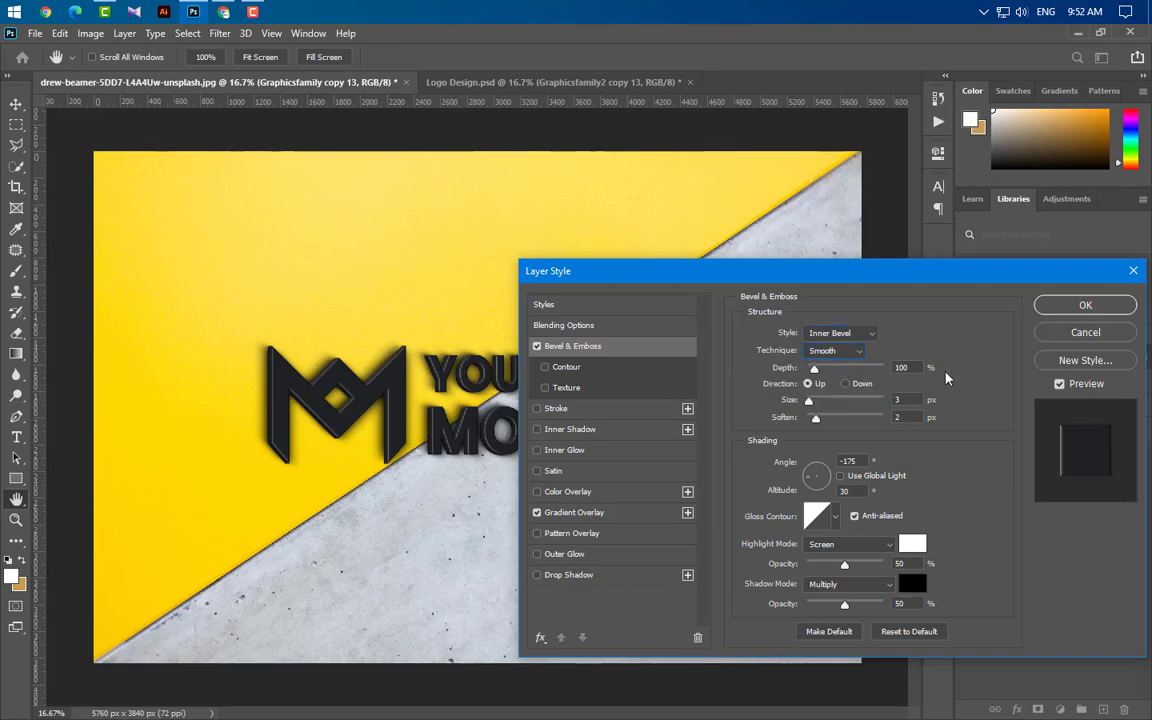
pyautogui.click(1085, 305)
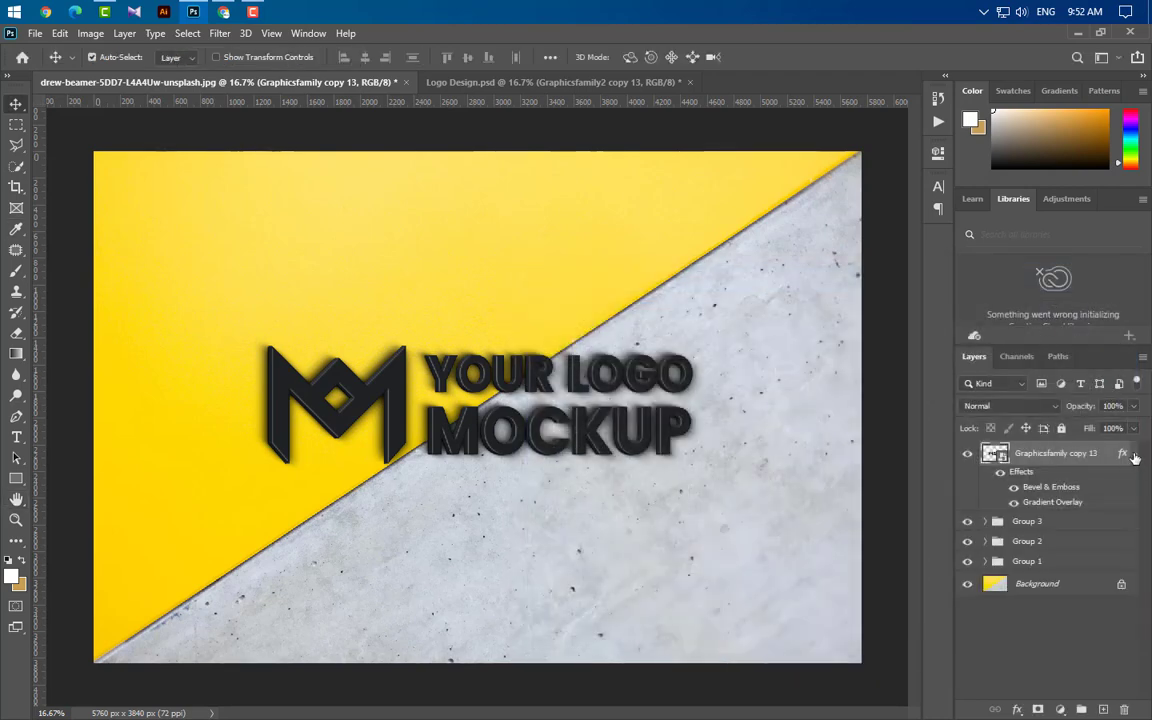
# Unlock the background layer, duplicate it to the top of the stack and clip the copy to the Graphicsfamily copy 13 logo layer
pyautogui.click(1134, 455)
pyautogui.click(1121, 538)
pyautogui.moveTo(1110, 540); pyautogui.dragTo(1103, 709)
pyautogui.moveTo(1087, 453); pyautogui.dragTo(1085, 454)
pyautogui.rightClick(1080, 454)
pyautogui.click(959, 351)
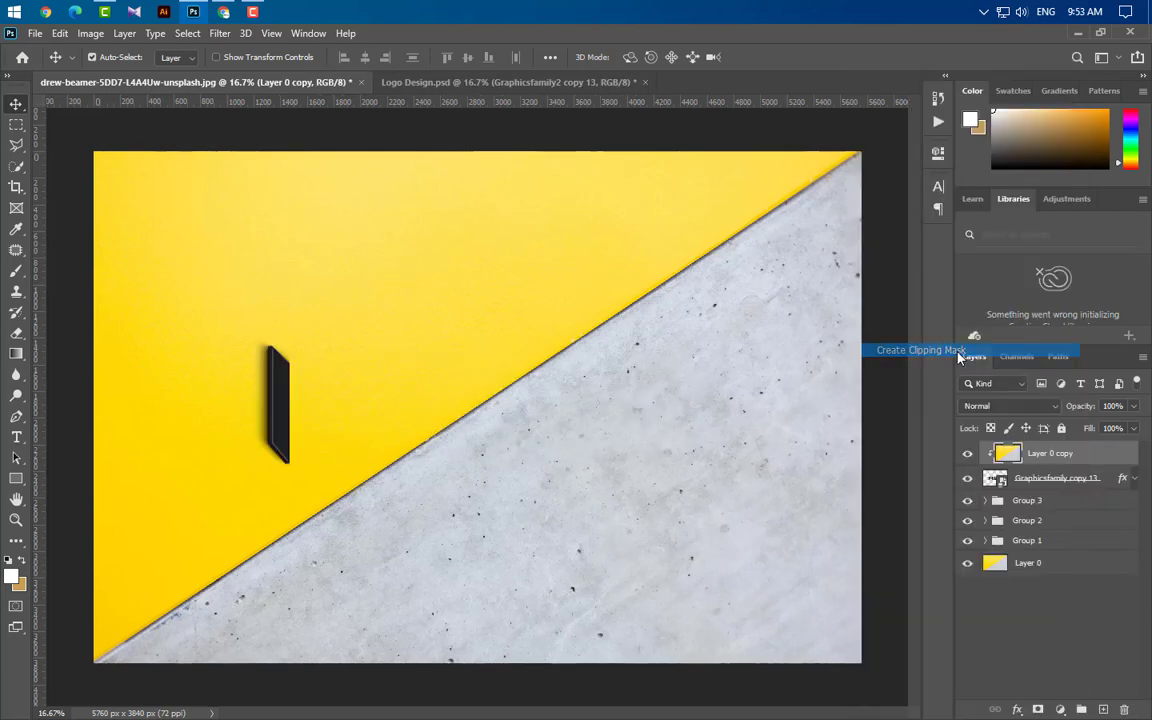
# Hide the Gradient Overlay effect of the Graphicsfamily copy 13 logo layer
pyautogui.click(1134, 478)
pyautogui.click(1015, 528)
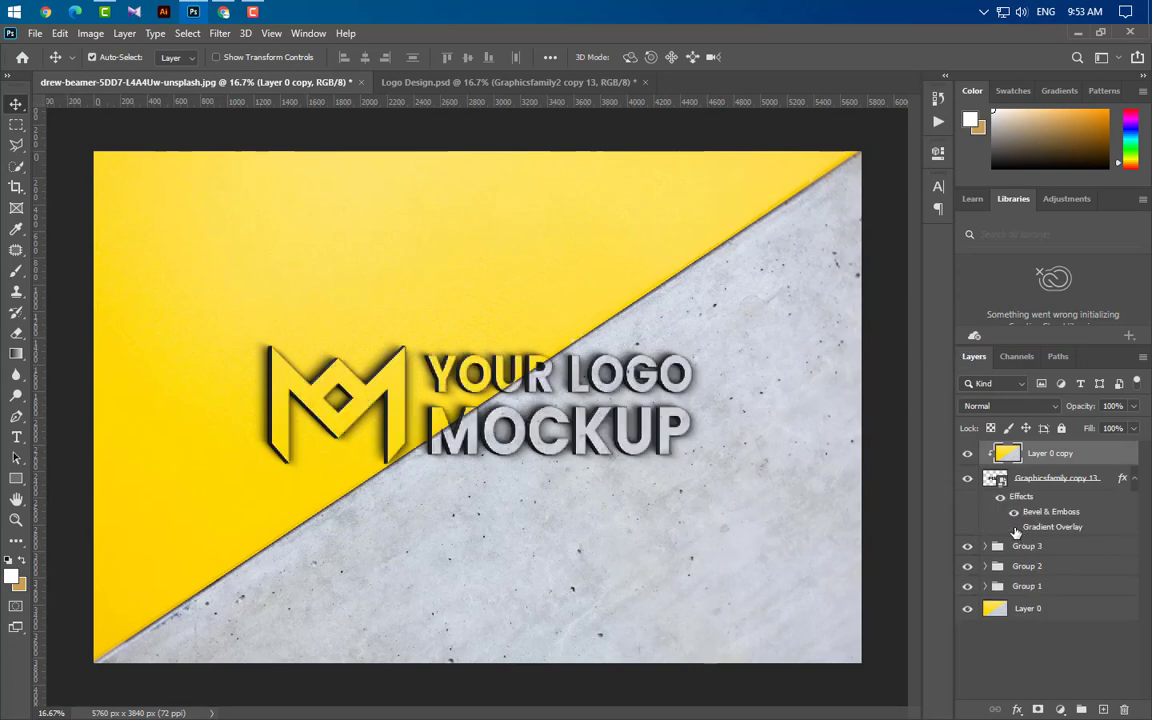
pyautogui.click(1134, 480)
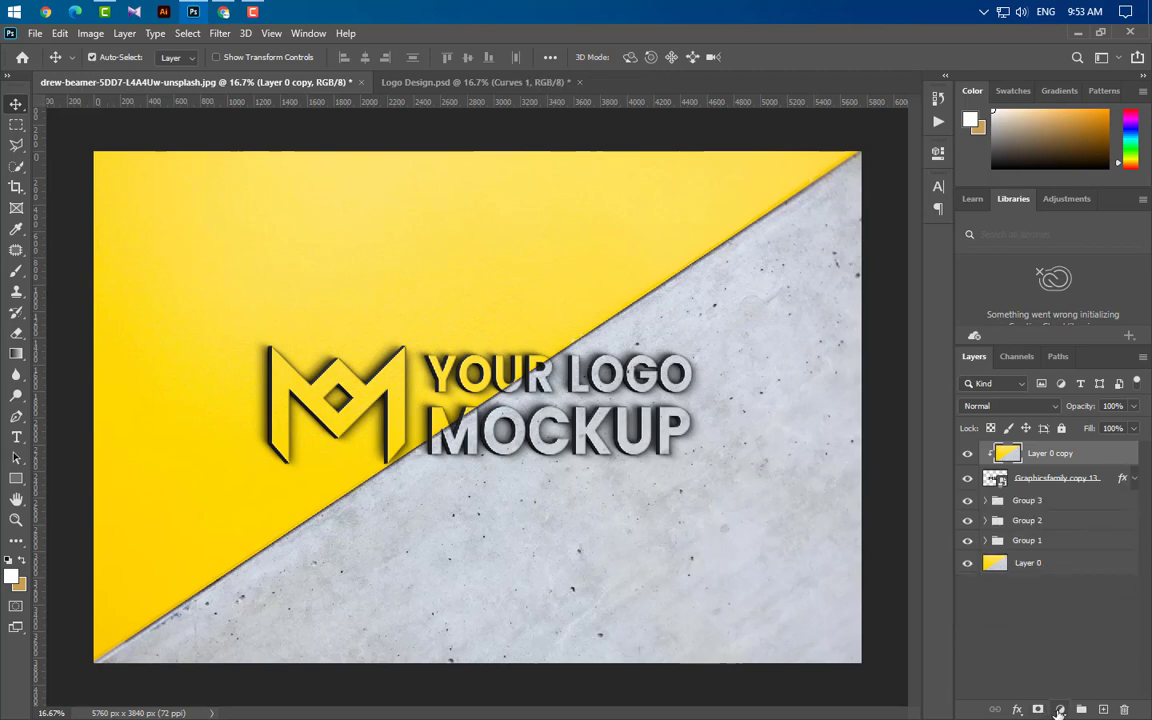
# Add a Curves adjustment layer above the background copy and move the RGB curve's black point slightly inward
pyautogui.click(1060, 709)
pyautogui.click(1060, 507)
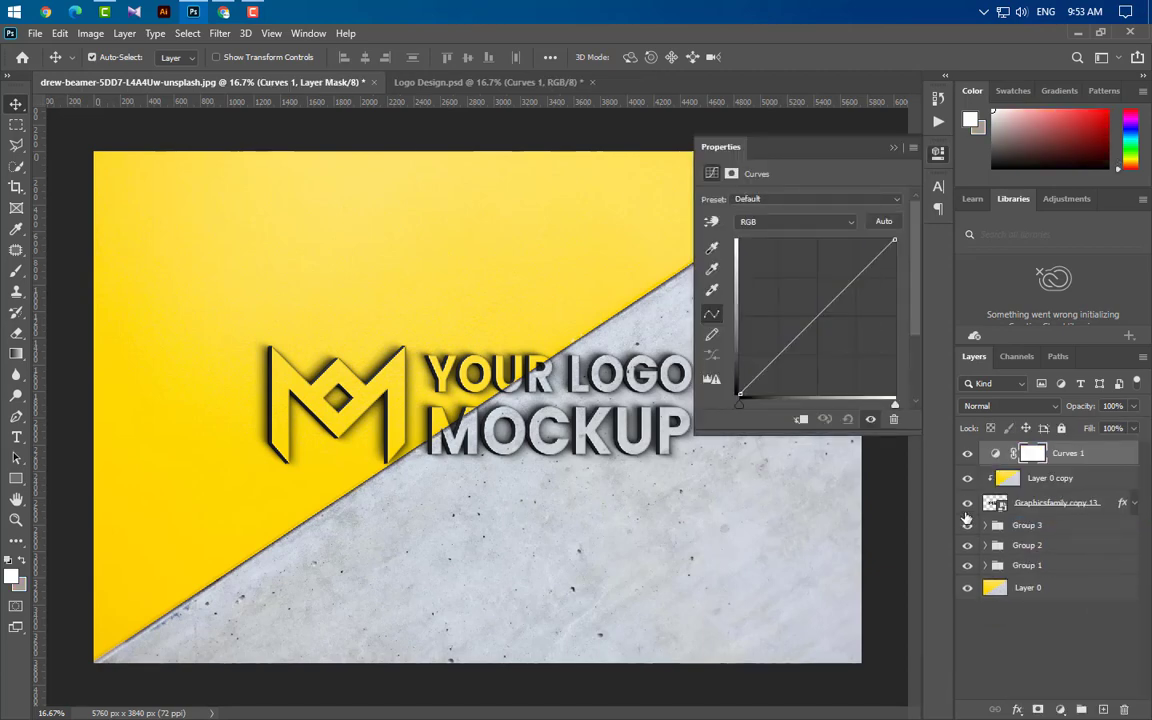
pyautogui.moveTo(738, 408); pyautogui.dragTo(754, 407)
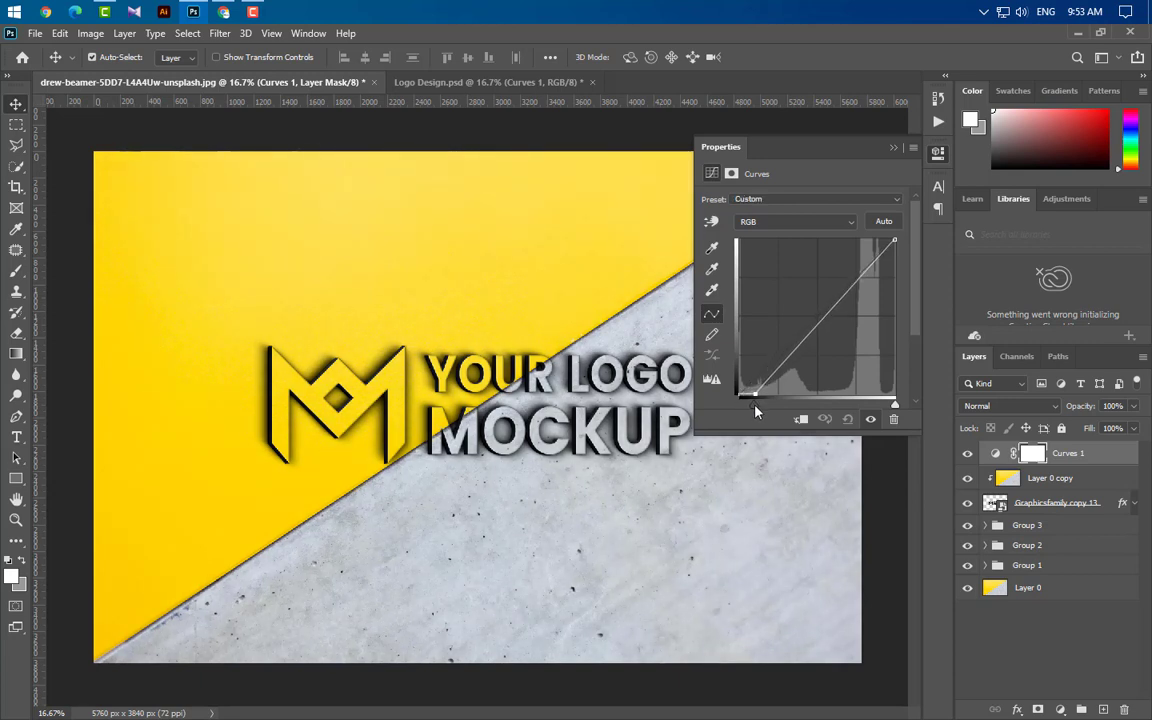
# Move the black points of the Red and Blue curves slightly inward, and pull in the Blue curve's white point
pyautogui.click(800, 222)
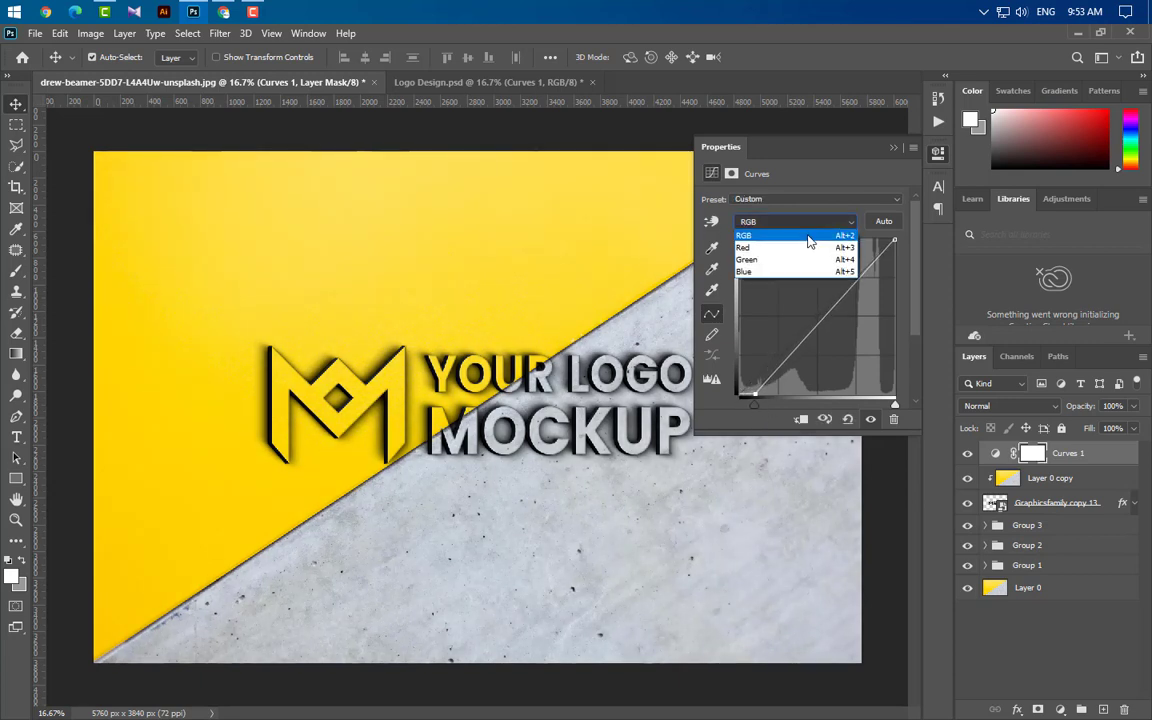
pyautogui.click(803, 247)
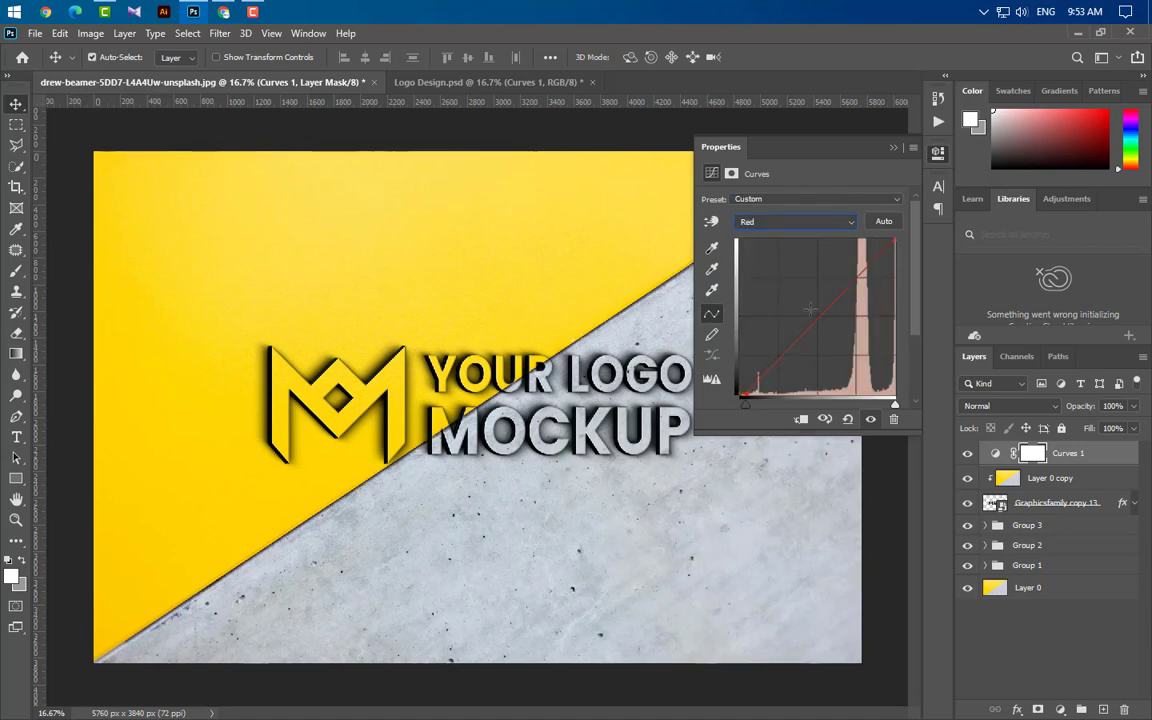
pyautogui.click(800, 223)
pyautogui.click(788, 271)
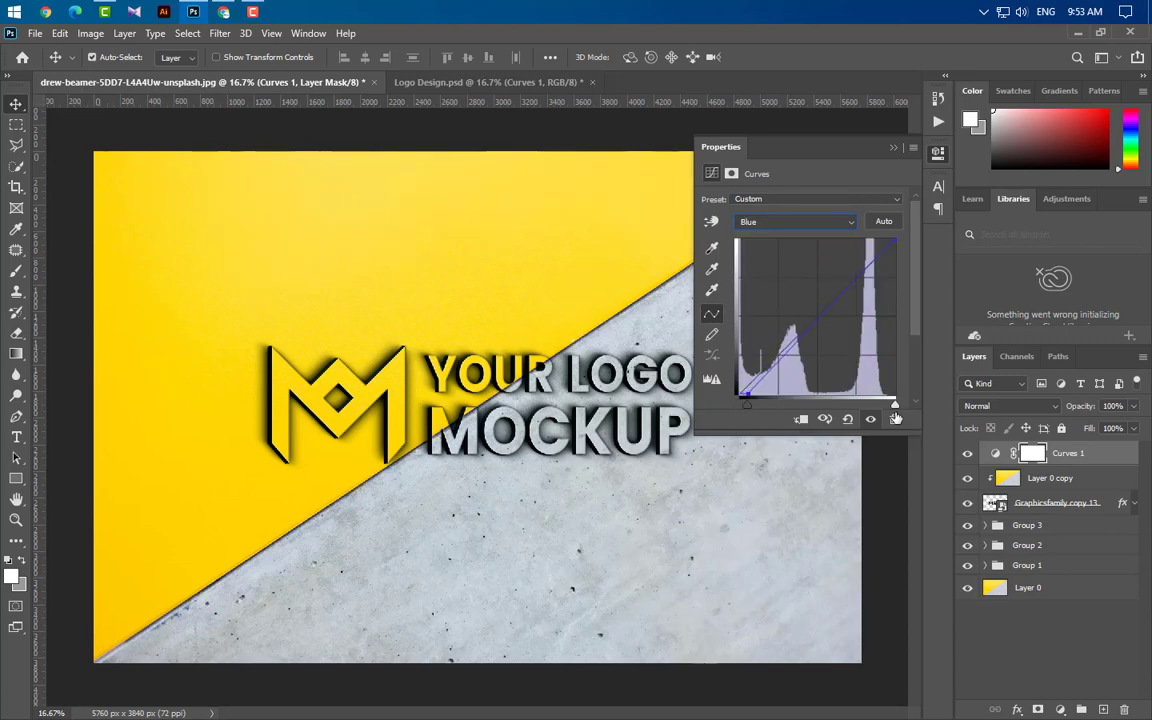
pyautogui.moveTo(895, 405); pyautogui.dragTo(883, 410)
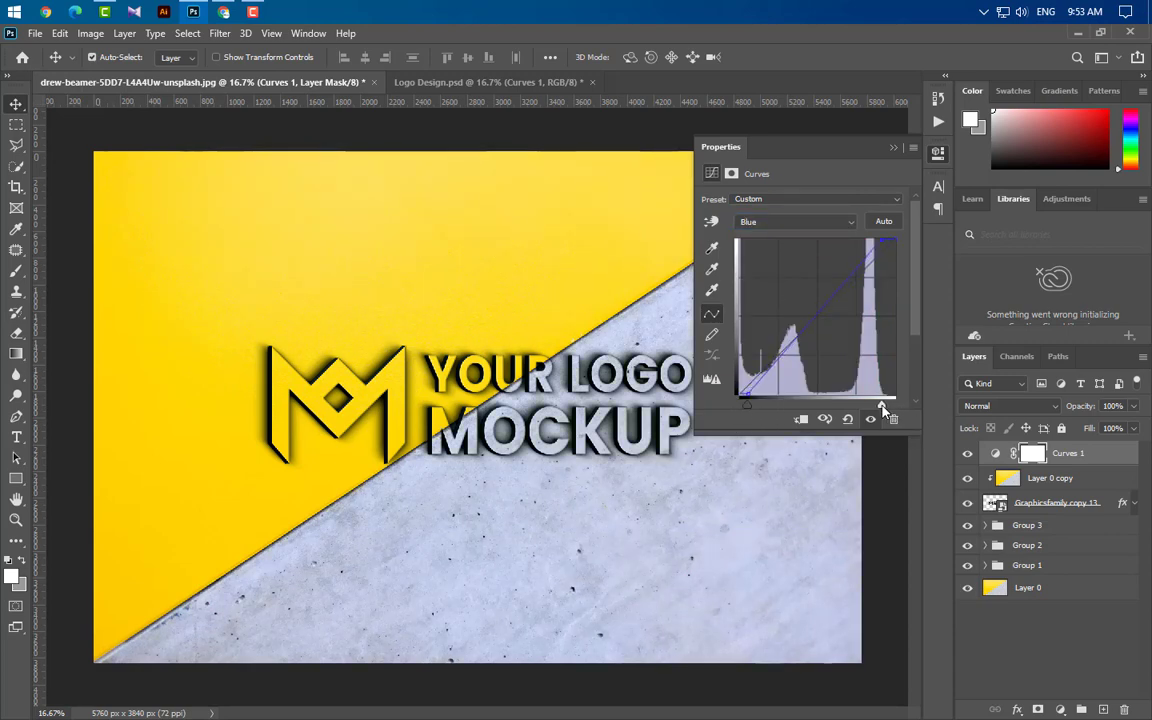
pyautogui.click(893, 148)
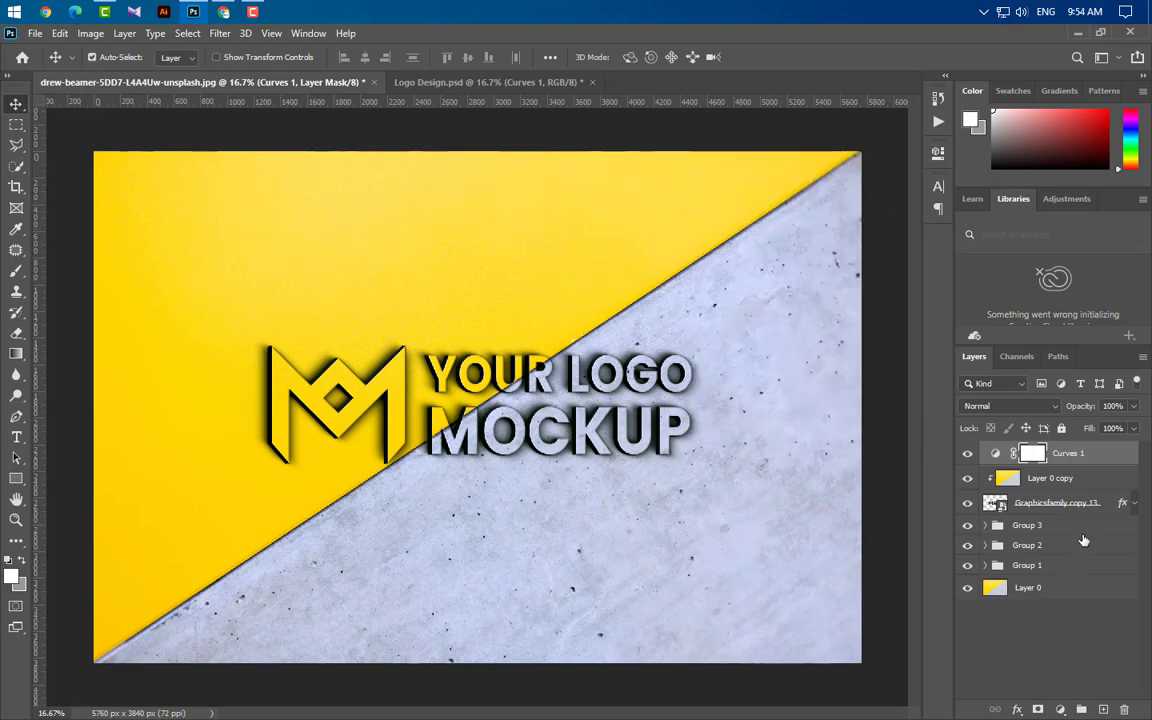
# Duplicate the Graphicsfamily copy 13 layer to the top of the stack and clip Layer 0 copy to Graphicsfamily copy 13 again
pyautogui.moveTo(1076, 512); pyautogui.dragTo(1103, 708)
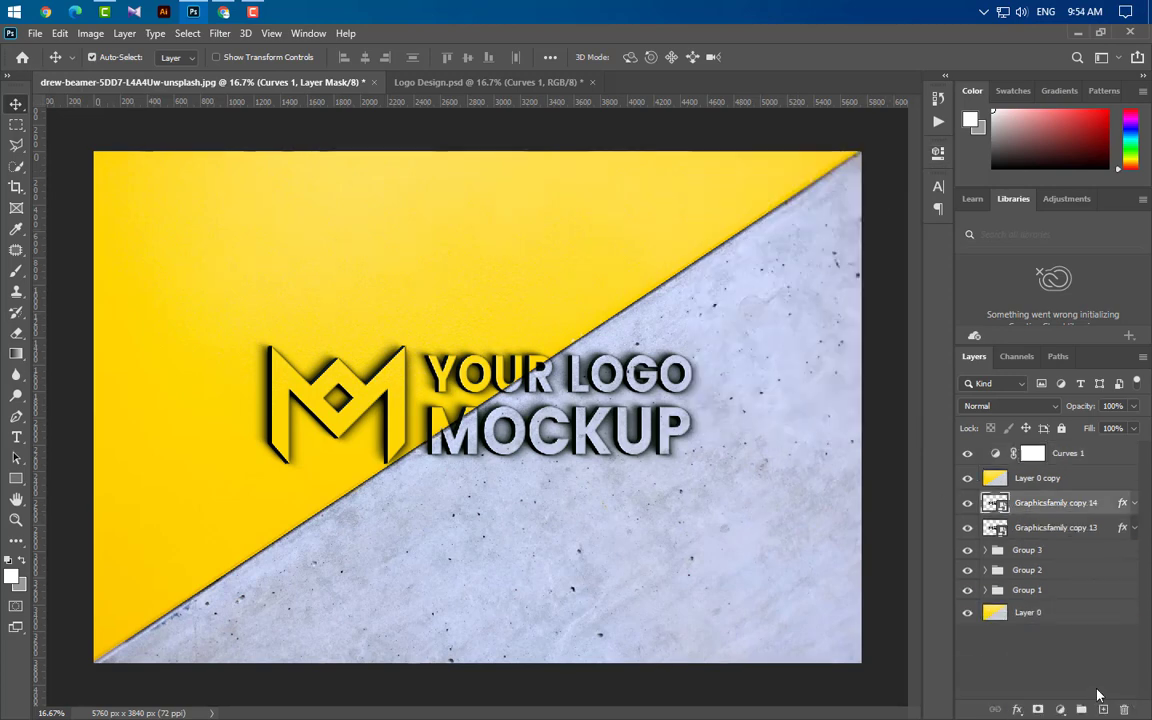
pyautogui.moveTo(1068, 517); pyautogui.dragTo(1056, 446)
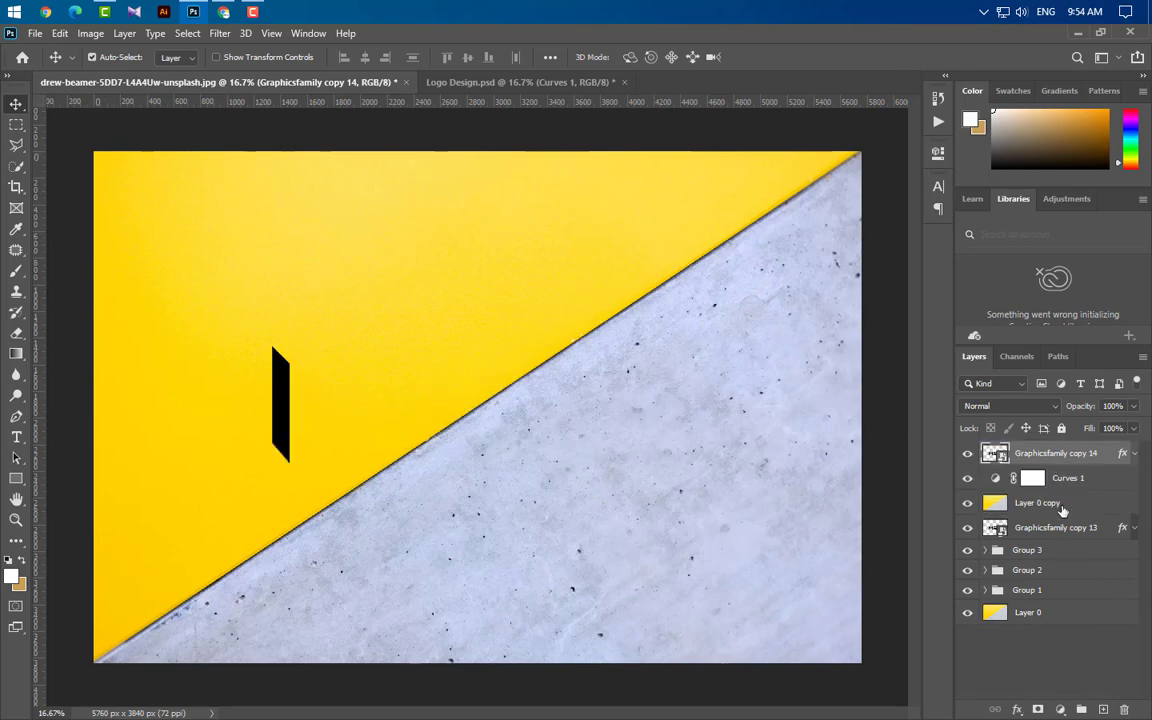
pyautogui.rightClick(1000, 503)
pyautogui.click(850, 346)
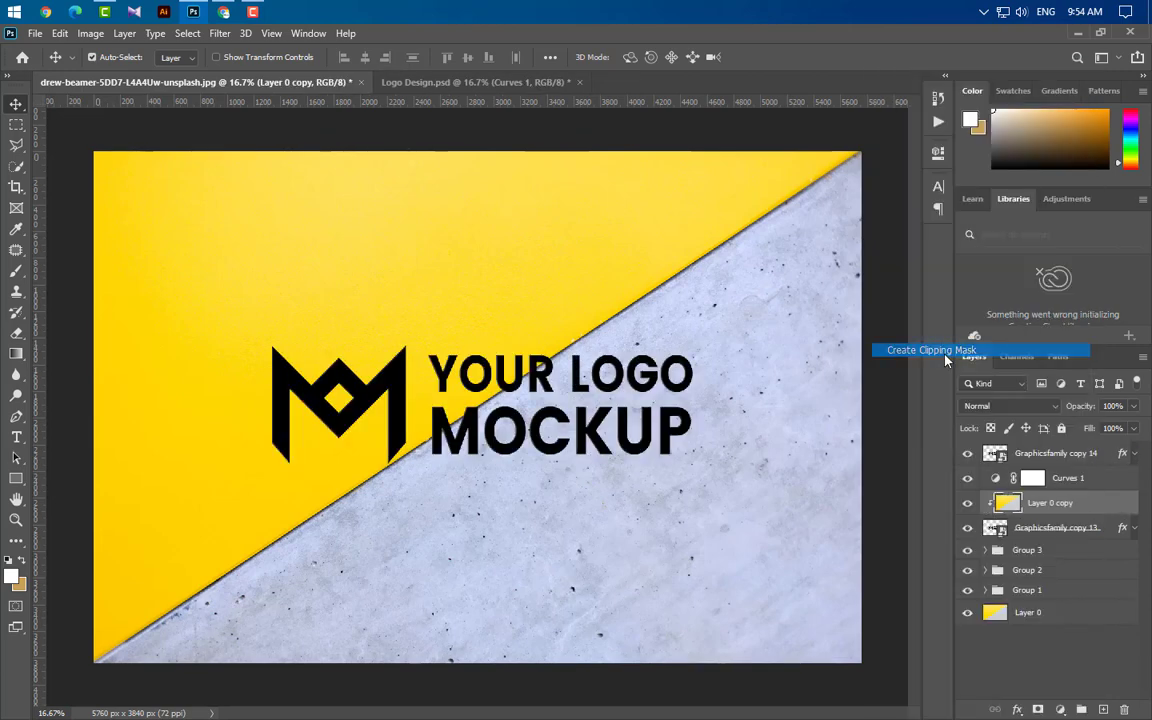
# Set both the fill and the opacity of the Graphicsfamily copy 14 layer to 0%
pyautogui.click(1116, 455)
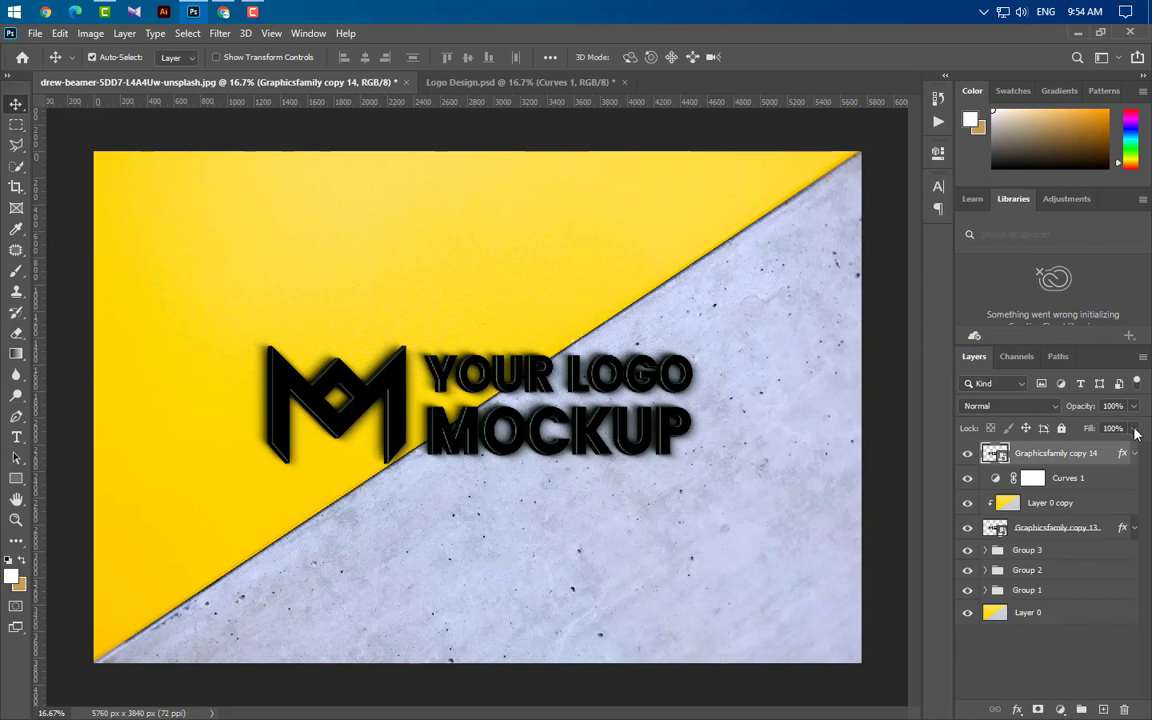
pyautogui.click(1133, 429)
pyautogui.moveTo(1132, 449); pyautogui.dragTo(1020, 450)
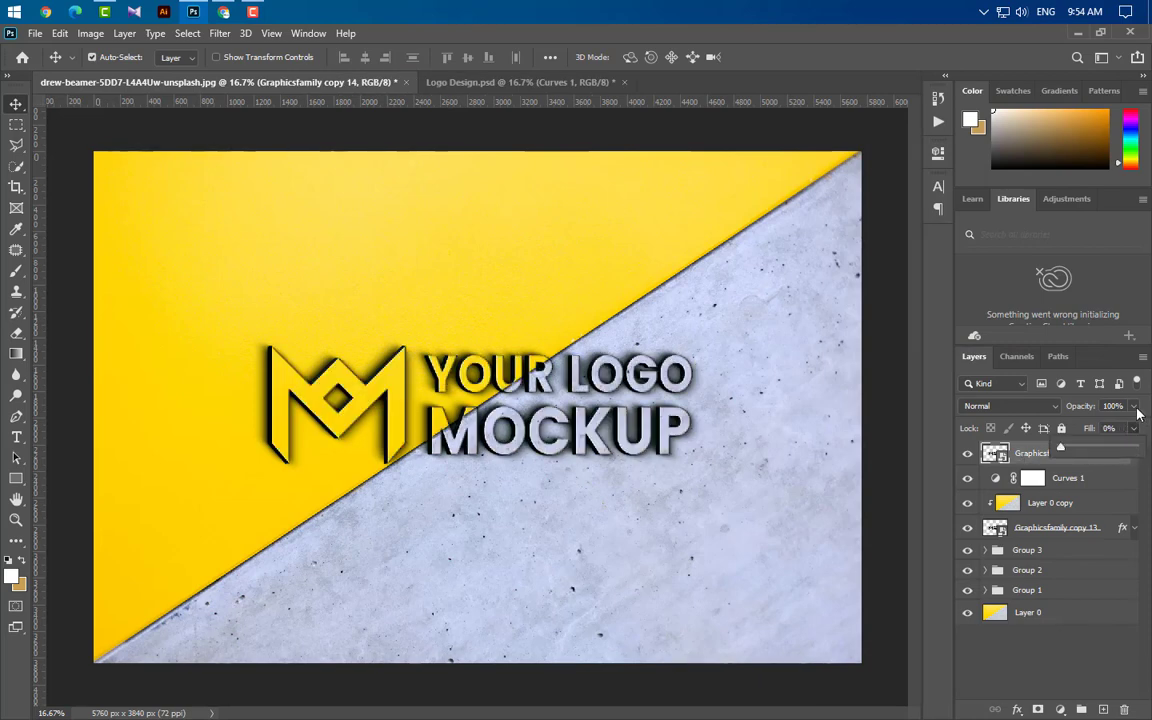
pyautogui.click(1134, 406)
pyautogui.moveTo(1133, 426); pyautogui.dragTo(1058, 428)
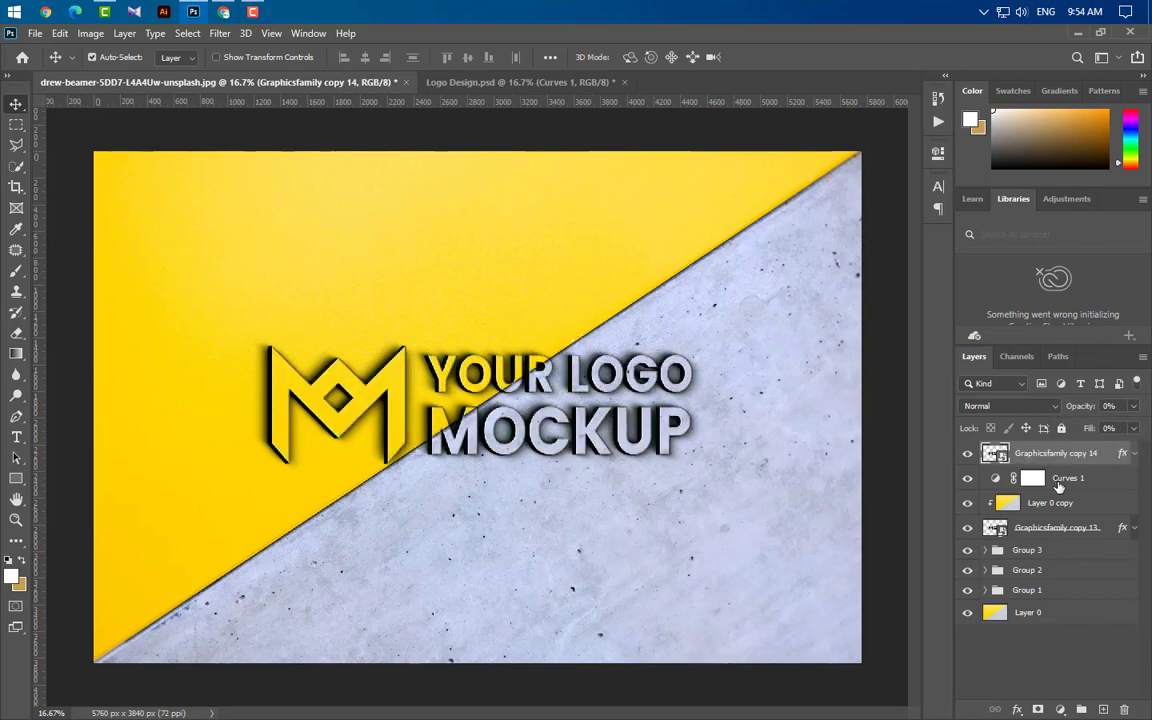
# Rename the top logo layer to "Your Logo Here"
pyautogui.doubleClick(1052, 455)
pyautogui.write('Your Logo Here')
pyautogui.press('Return')
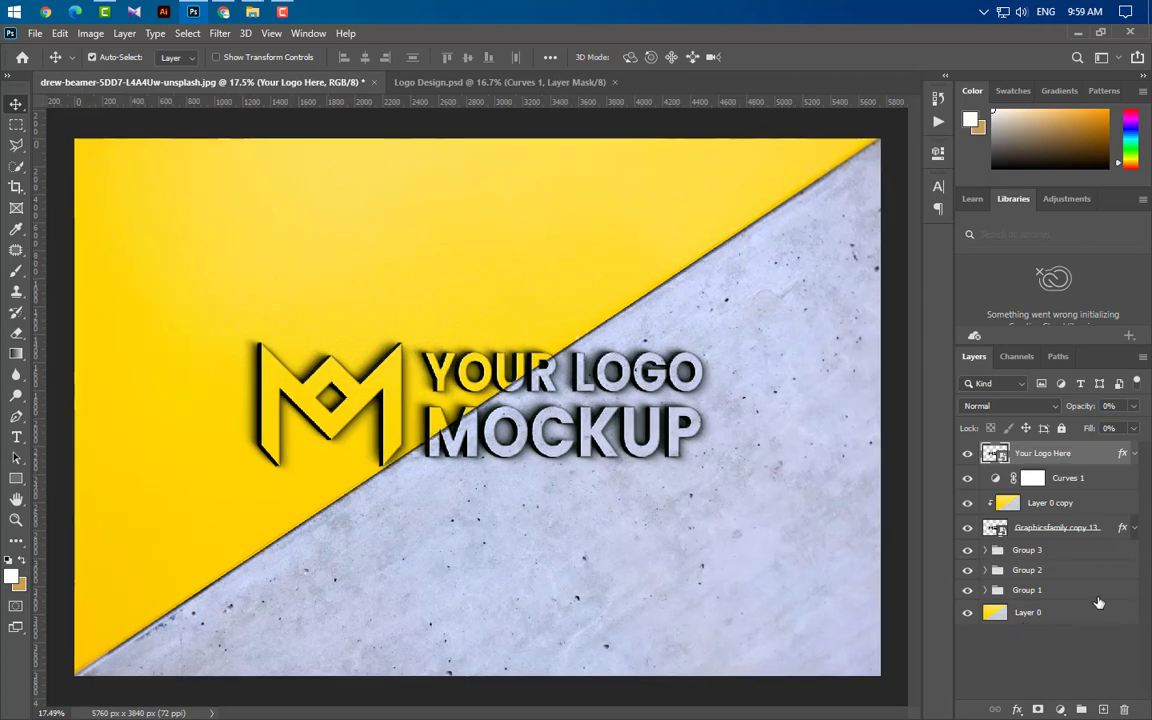
pyautogui.click(1097, 592)
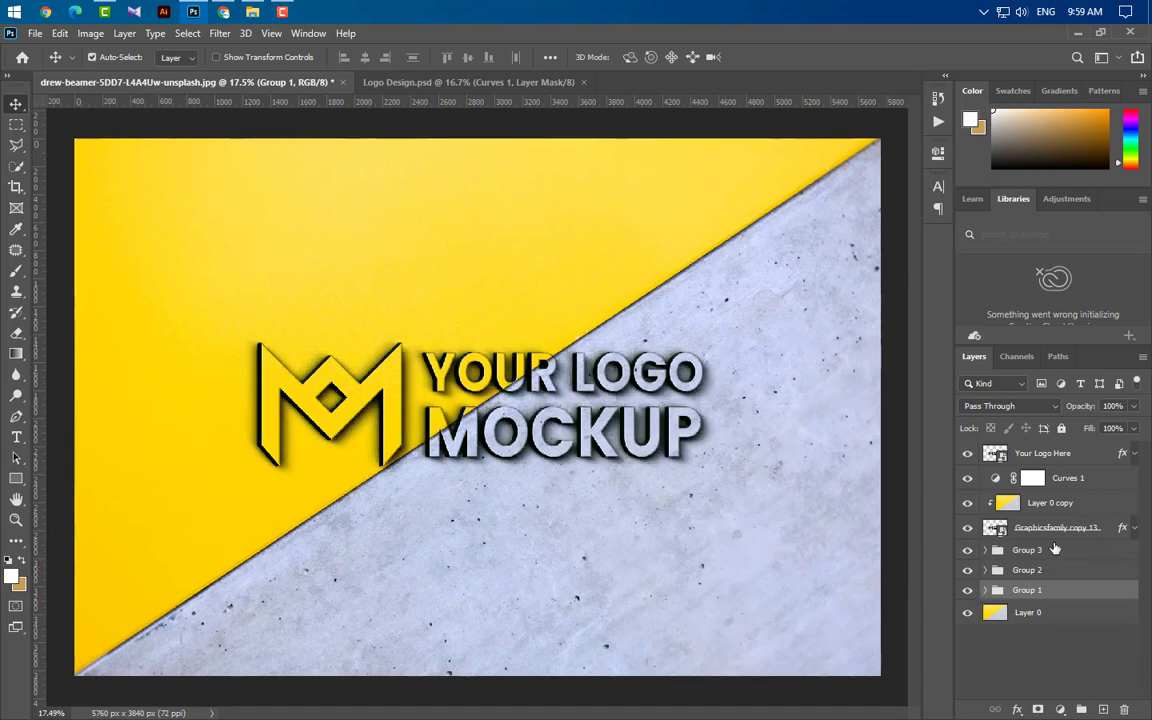
# Open the contents of the Your Logo Here smart object and place the Logo PNG file from File Explorer, centred on the canvas
pyautogui.doubleClick(1002, 455)
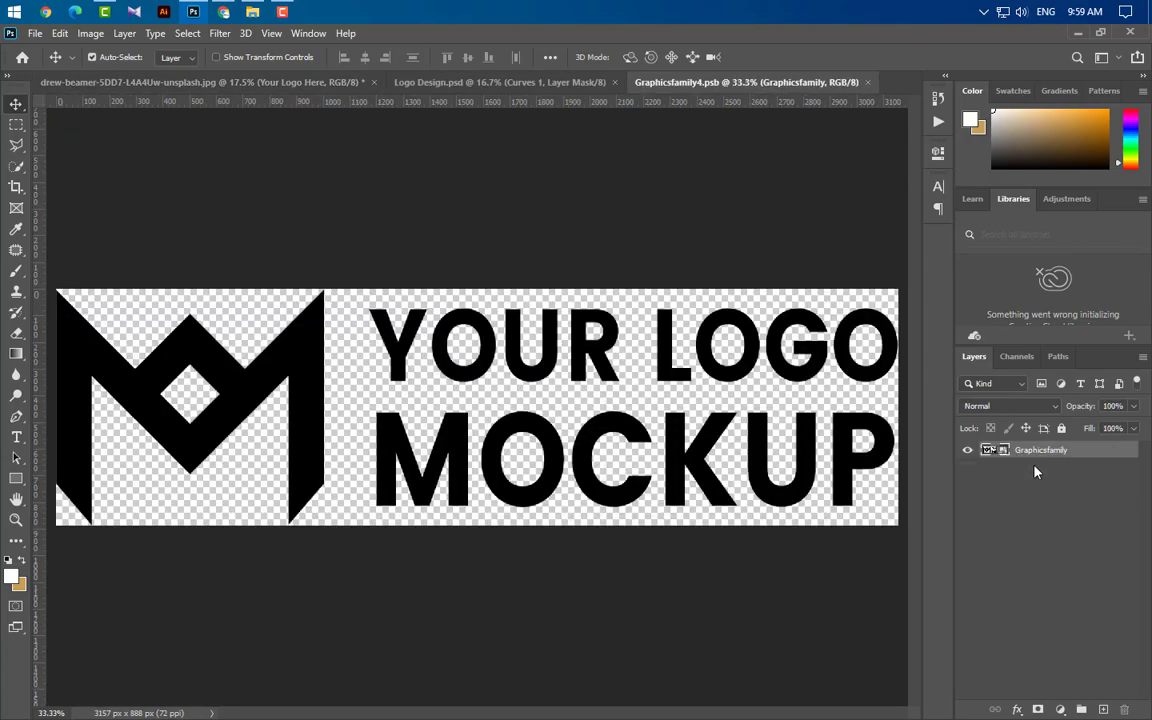
pyautogui.click(255, 12)
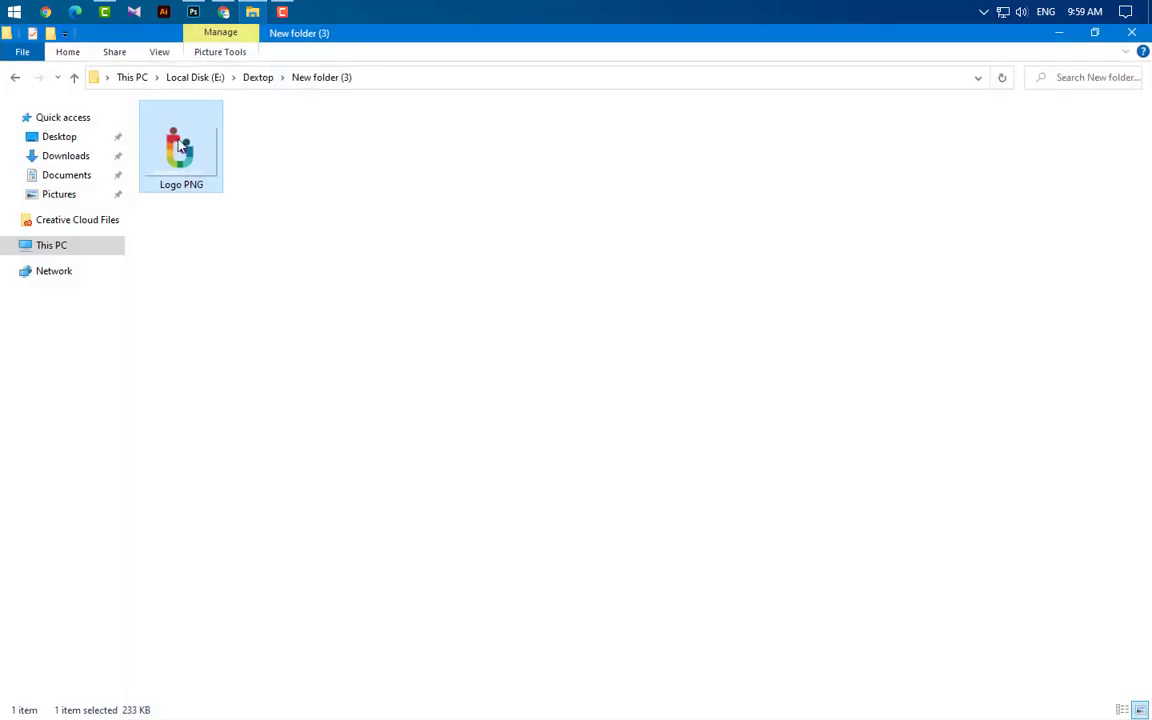
pyautogui.moveTo(180, 145); pyautogui.dragTo(530, 445)
pyautogui.moveTo(655, 412); pyautogui.dragTo(898, 408)
pyautogui.moveTo(300, 404); pyautogui.dragTo(210, 405)
pyautogui.moveTo(730, 405); pyautogui.dragTo(640, 405)
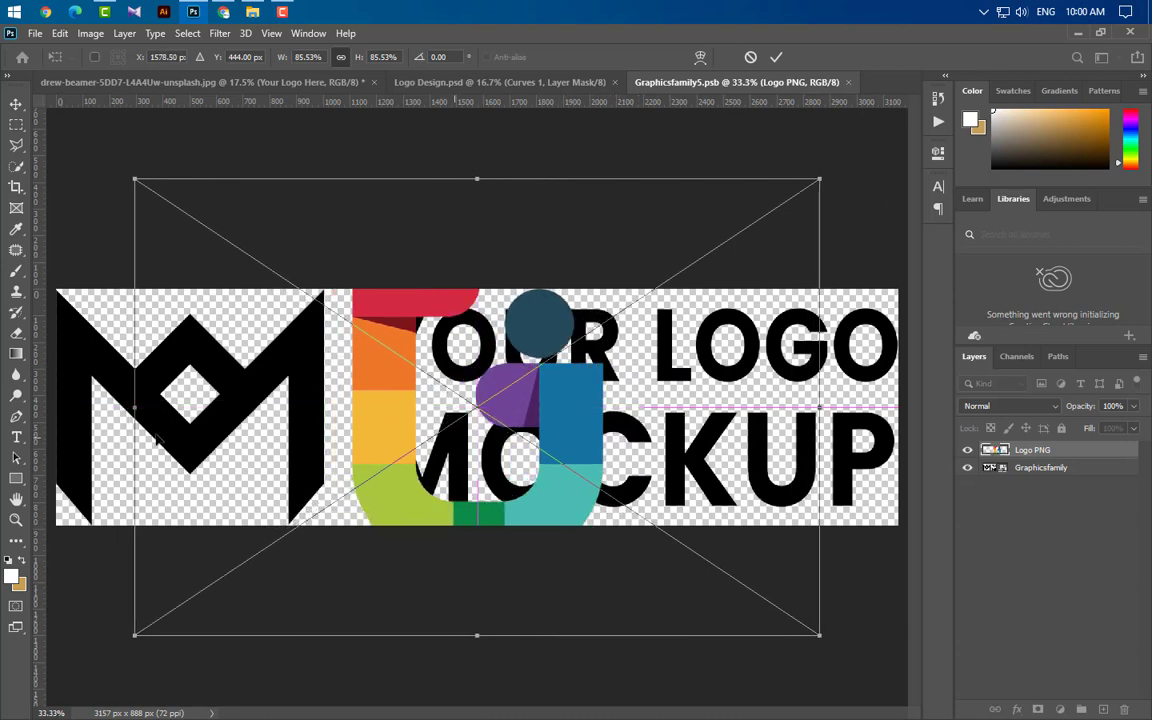
pyautogui.click(776, 57)
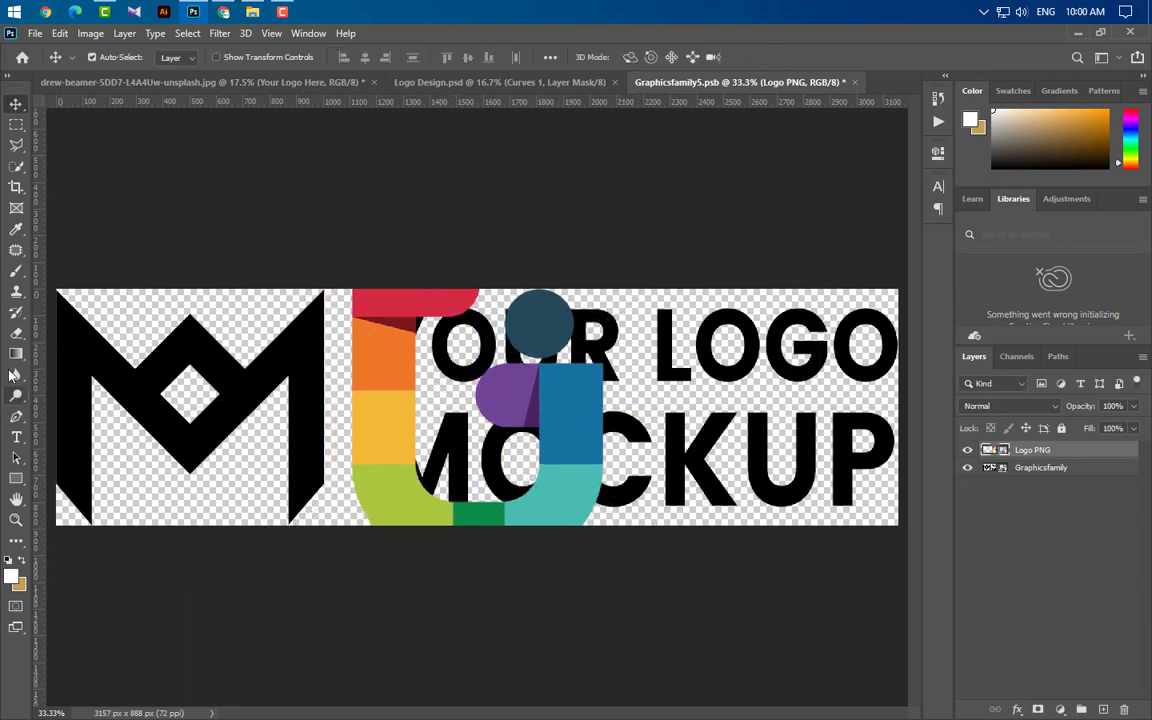
# Extend the smart object's canvas upward and downward with the Crop tool to about 3157 × 1847 px, fitting the whole placed logo
pyautogui.click(16, 187)
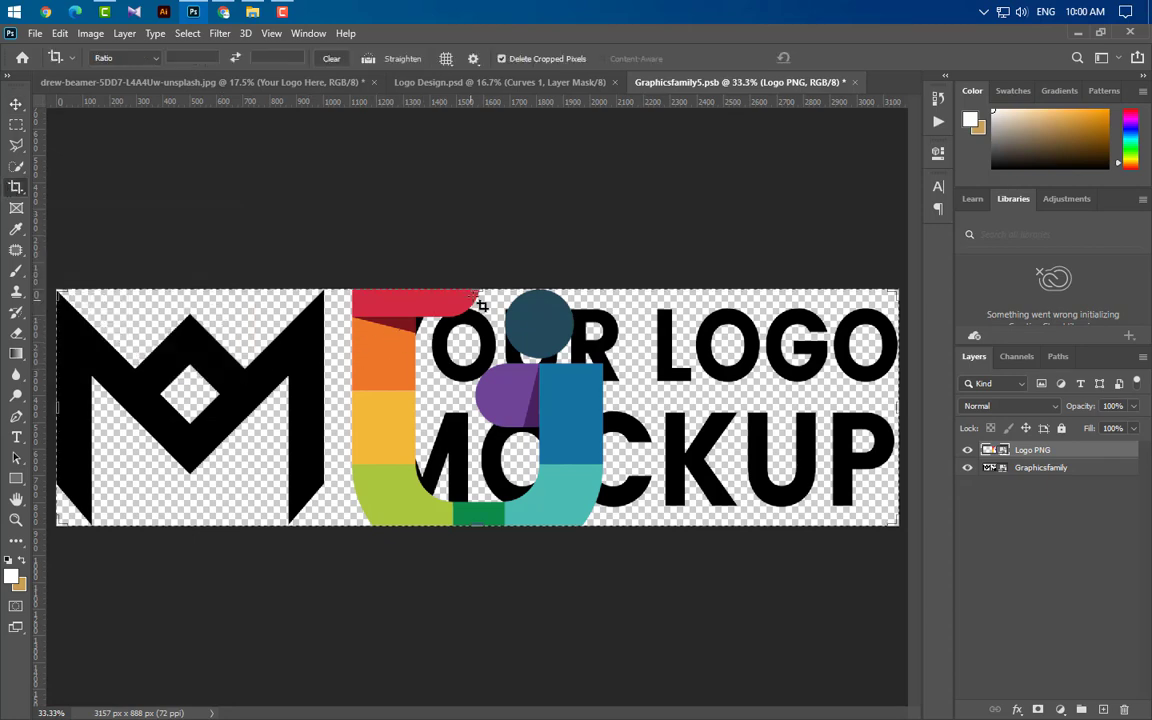
pyautogui.moveTo(477, 292); pyautogui.dragTo(480, 230)
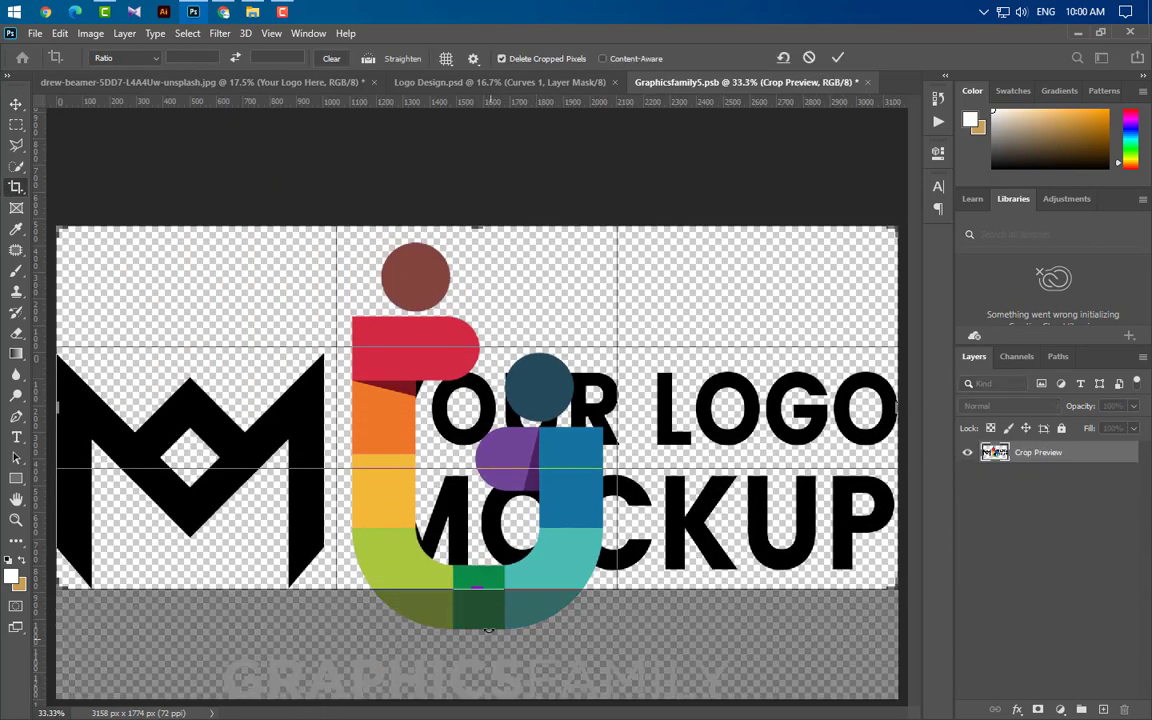
pyautogui.moveTo(477, 588); pyautogui.dragTo(477, 652)
pyautogui.click(836, 59)
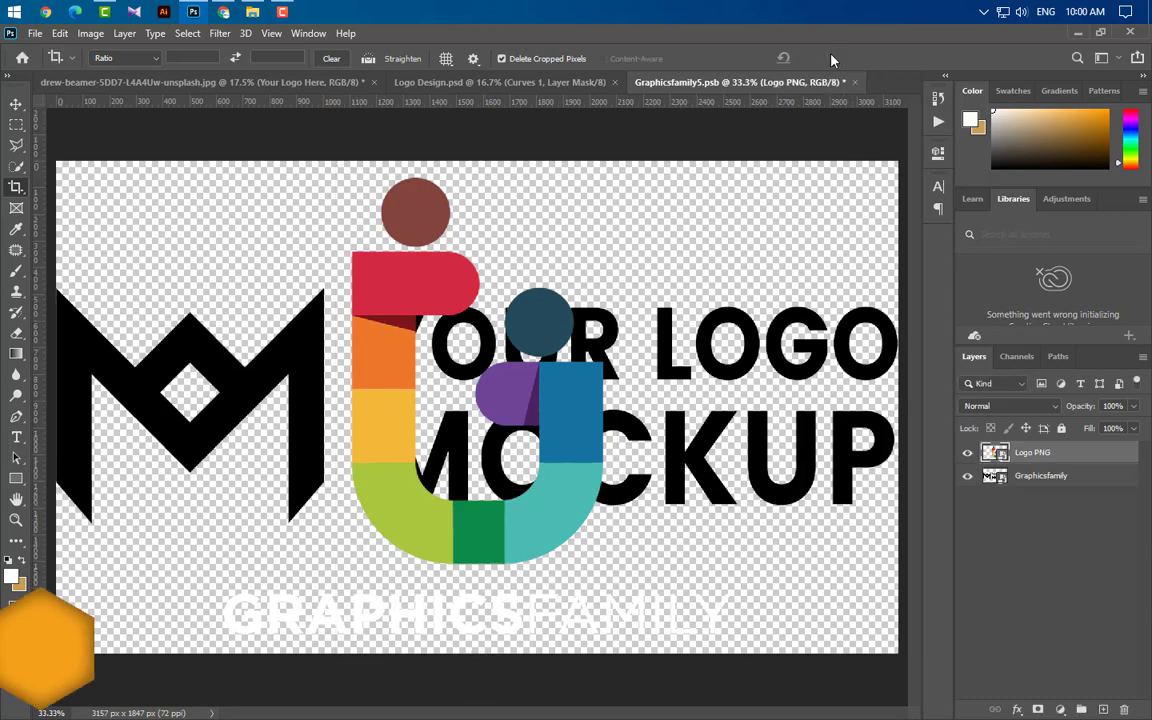
# Hide the old Graphicsfamily layer, close the smart object with its changes saved, and switch to the Move tool in the mockup
pyautogui.click(966, 477)
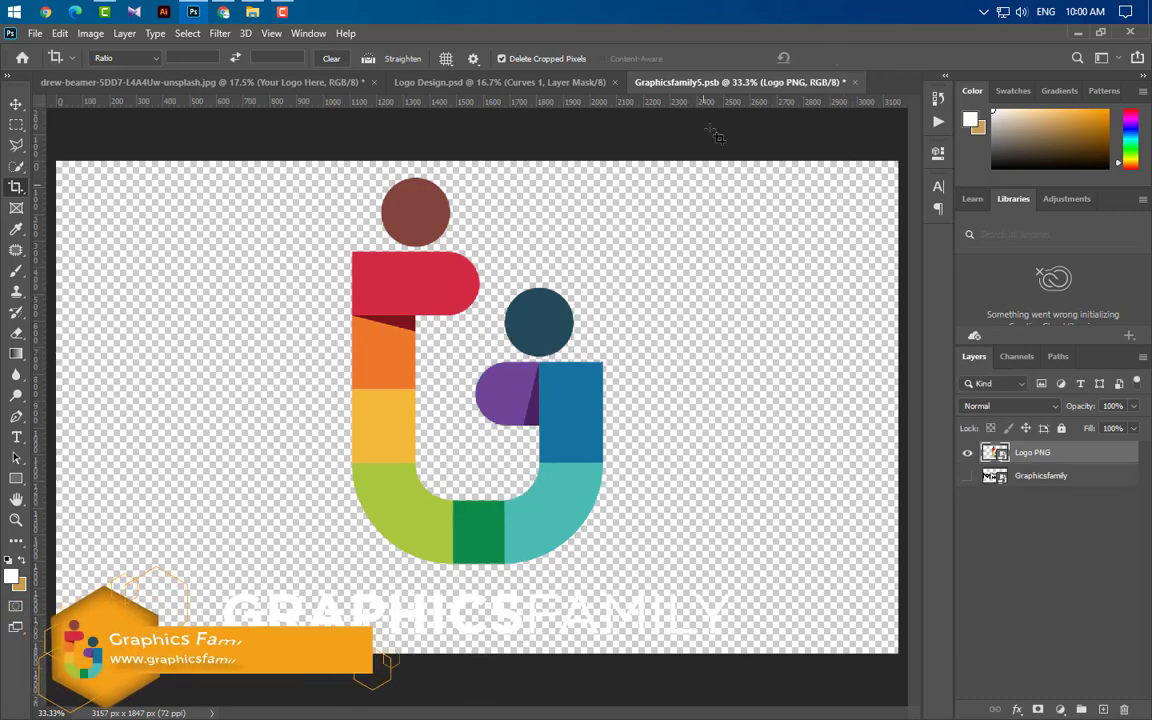
pyautogui.click(855, 82)
pyautogui.click(490, 293)
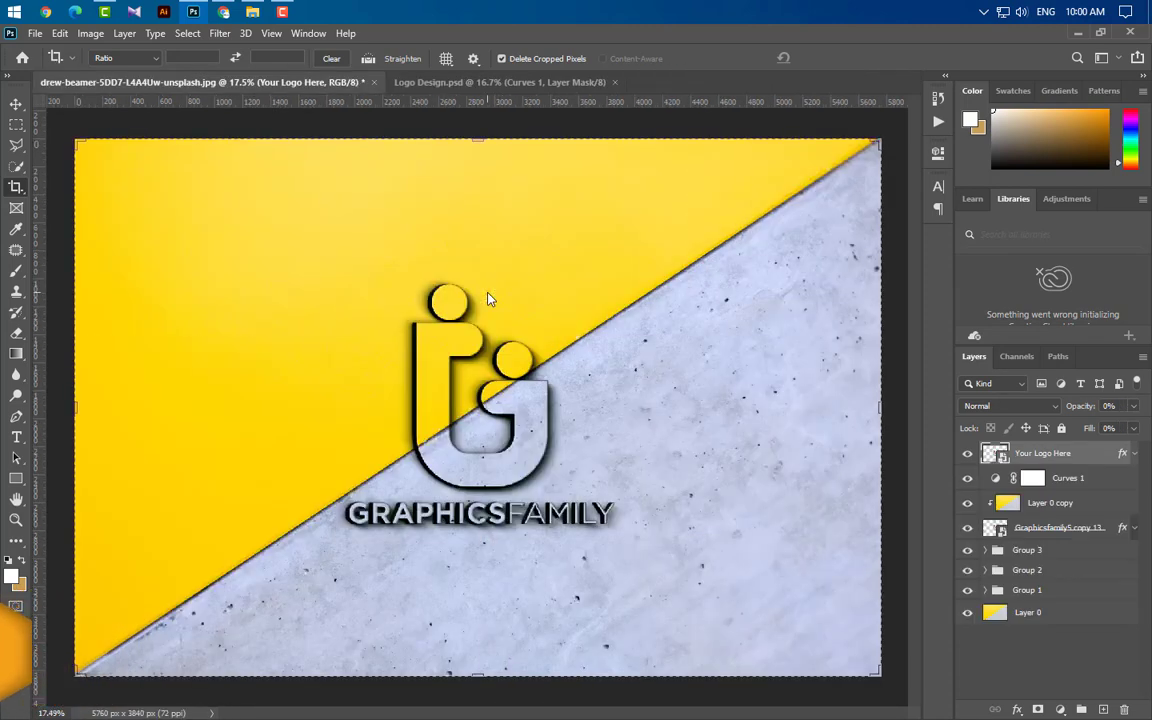
pyautogui.click(15, 104)
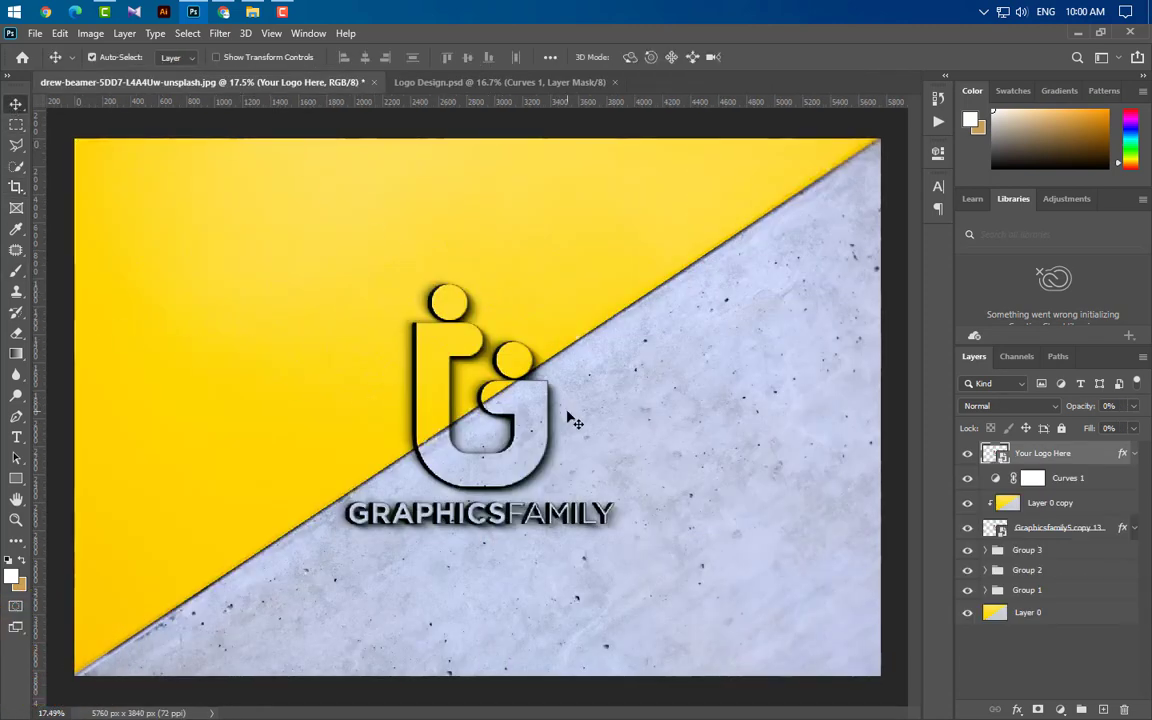